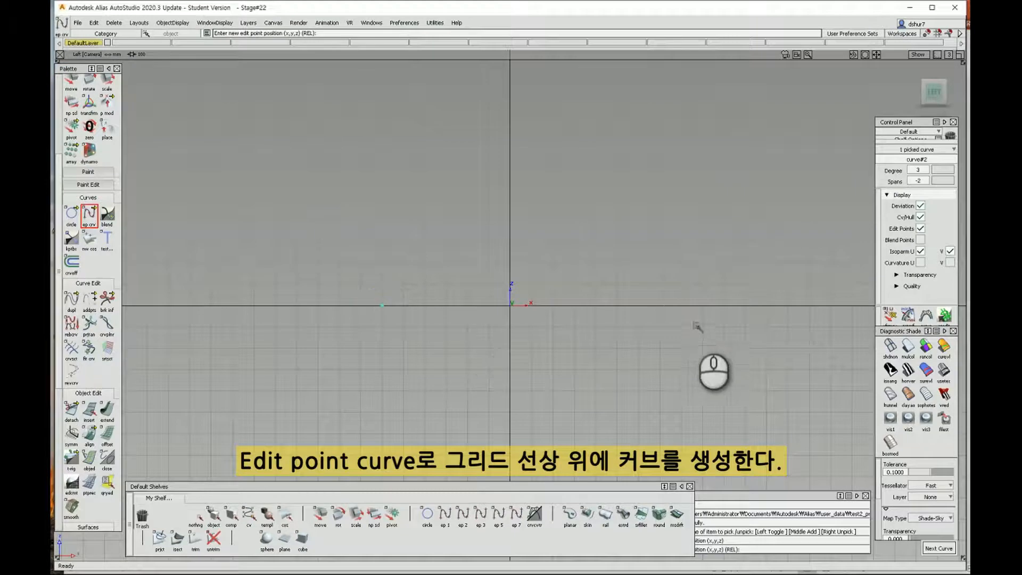
Step: Move the curve's two middle CVs upward to bend the straight curve into a shallow arch
{"action": "left_click_drag", "start_coordinate": [611, 327], "coordinate": [650, 321], "text": "ctrl+shift"}
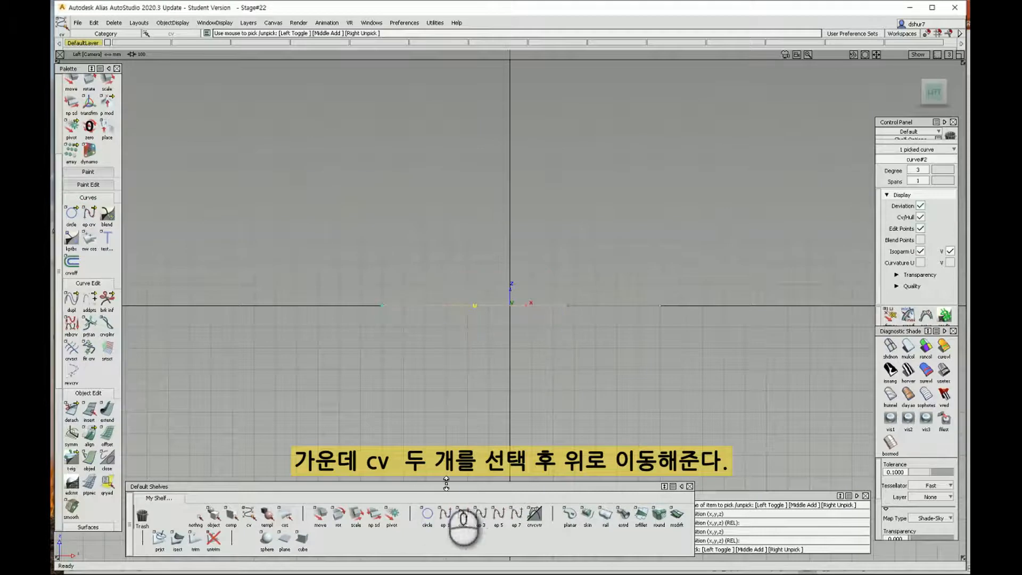
{"action": "left_click", "coordinate": [320, 514]}
{"action": "right_click_drag", "start_coordinate": [480, 421], "coordinate": [503, 377]}
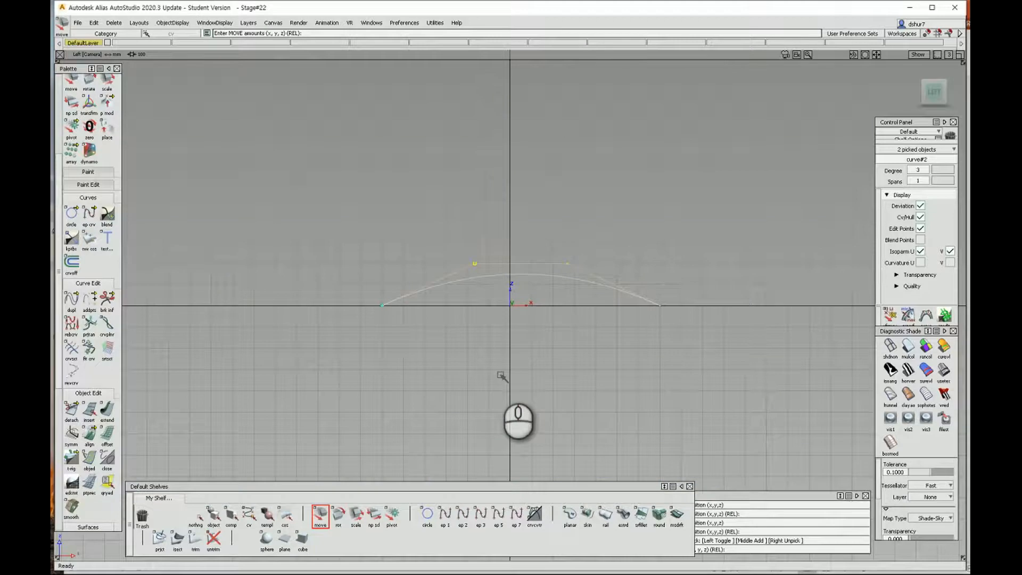
Step: Check the arched curve's quality with a curvature plot, including in perspective, and delete the locators
{"action": "left_click_drag", "start_coordinate": [510, 374], "coordinate": [488, 273], "text": "ctrl+shift"}
{"action": "left_click", "coordinate": [489, 274]}
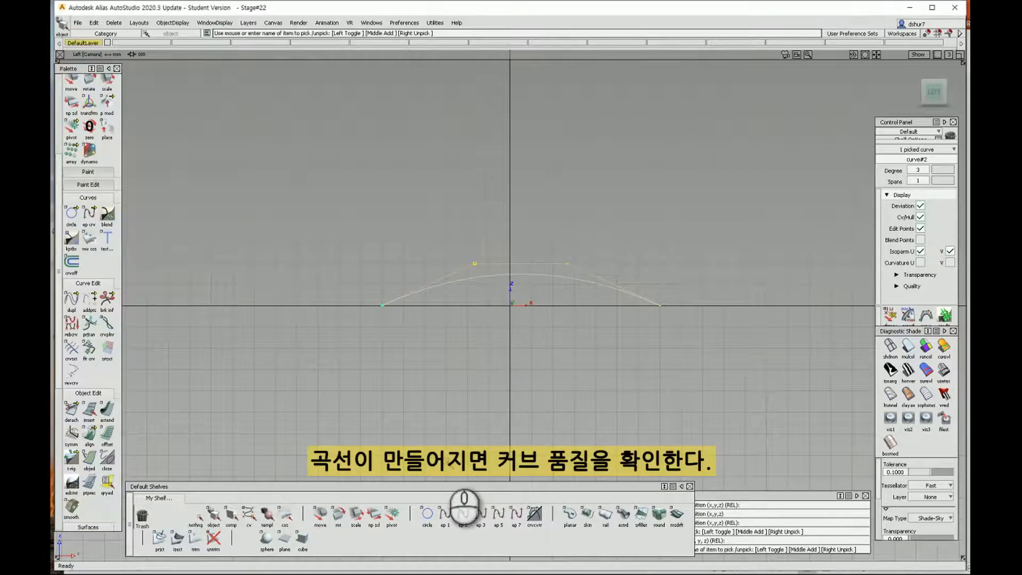
{"action": "left_click", "coordinate": [535, 514]}
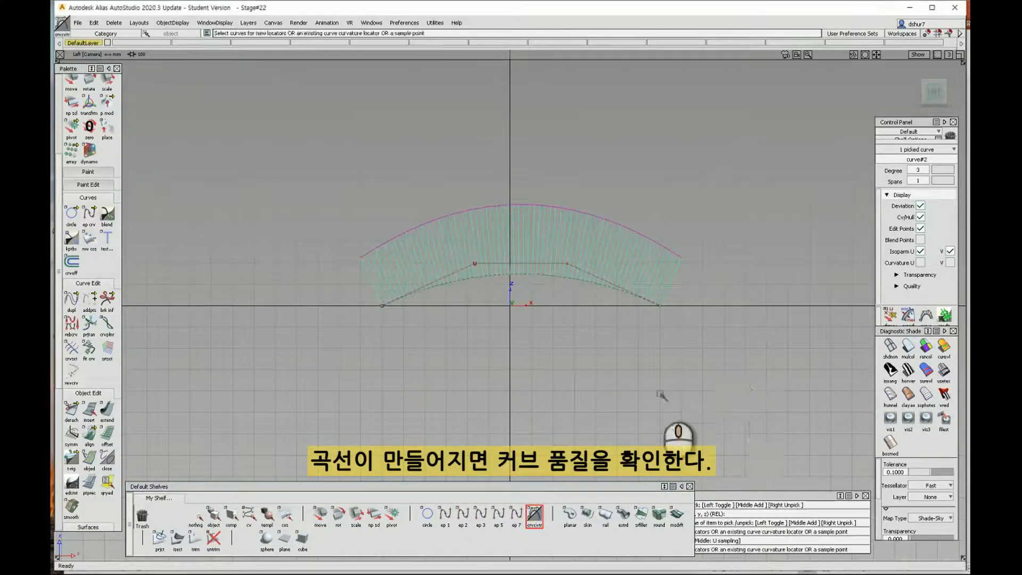
{"action": "left_click_drag", "start_coordinate": [539, 379], "coordinate": [542, 392], "text": "alt+shift"}
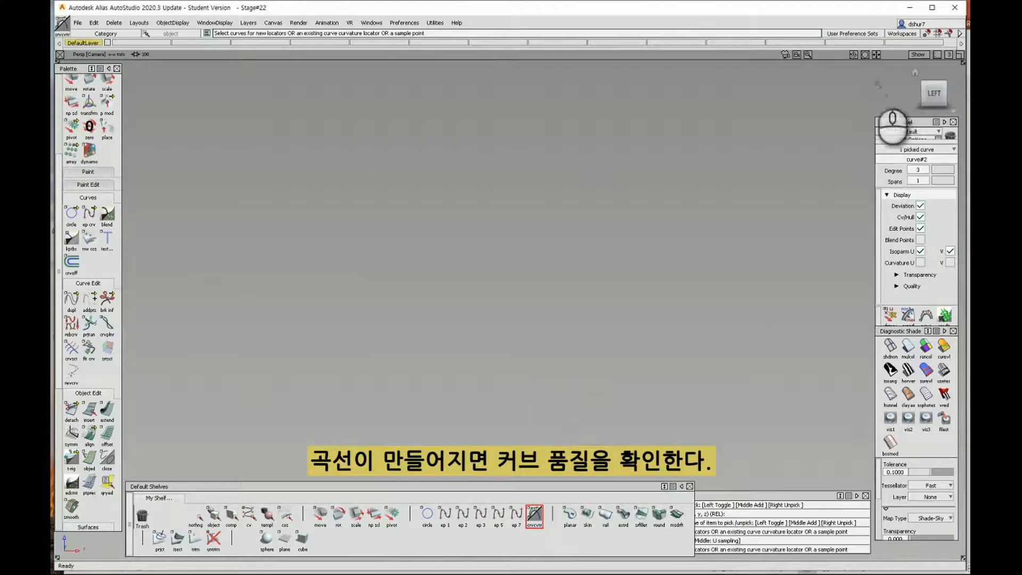
{"action": "left_click", "coordinate": [915, 73]}
{"action": "left_click", "coordinate": [555, 325], "text": "ctrl+shift"}
{"action": "left_click_drag", "start_coordinate": [555, 324], "coordinate": [554, 303], "text": "ctrl+shift"}
{"action": "left_click", "coordinate": [111, 23]}
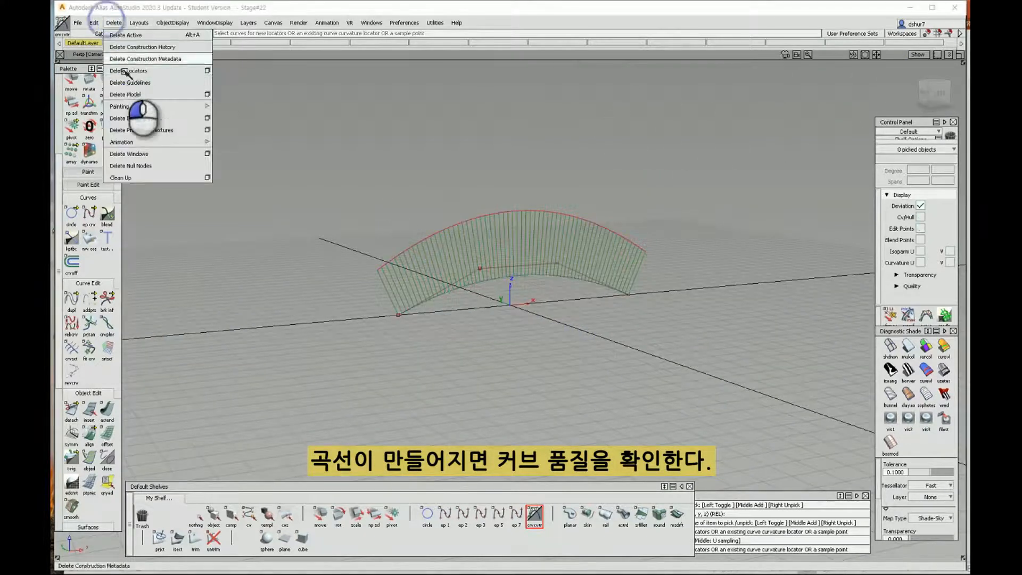
{"action": "left_click", "coordinate": [134, 76]}
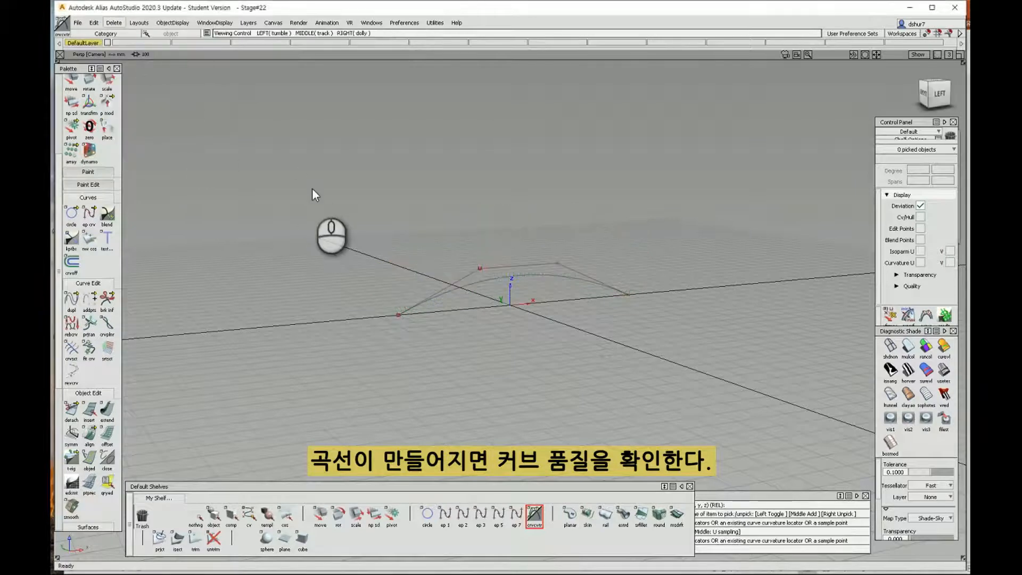
Step: Copy and paste the arched curve and move the copy along Y to the negative side of the original in the Top view
{"action": "left_click_drag", "start_coordinate": [302, 180], "coordinate": [415, 274], "text": "ctrl+shift"}
{"action": "left_click", "coordinate": [479, 313]}
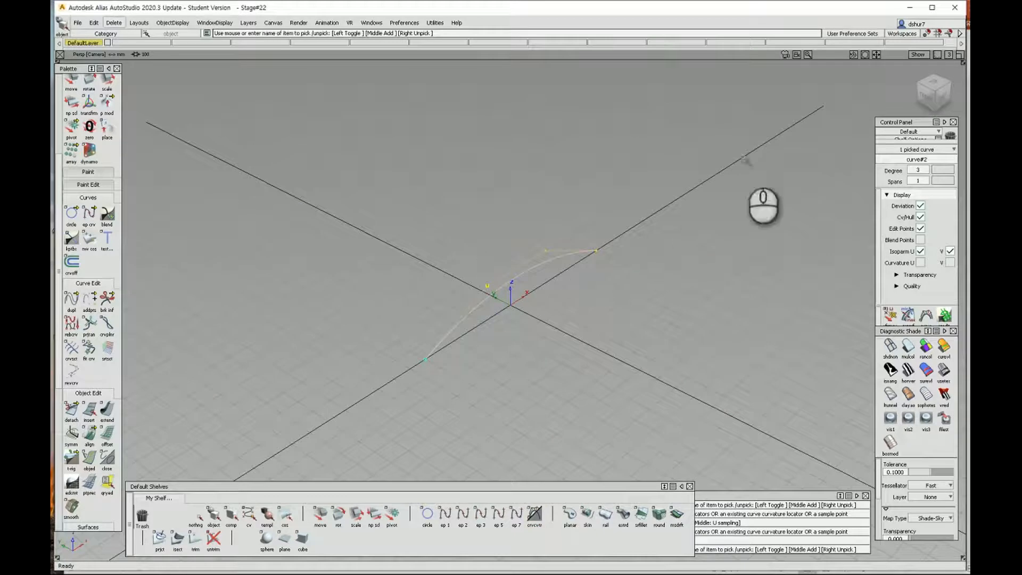
{"action": "left_click", "coordinate": [940, 83]}
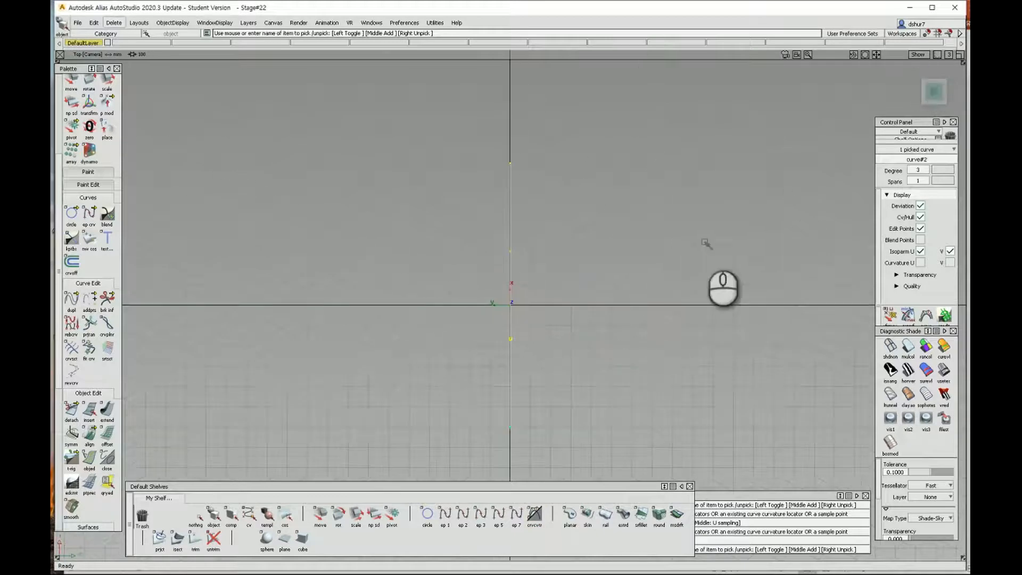
{"action": "middle_click_drag", "start_coordinate": [575, 267], "coordinate": [559, 231], "text": "alt+shift"}
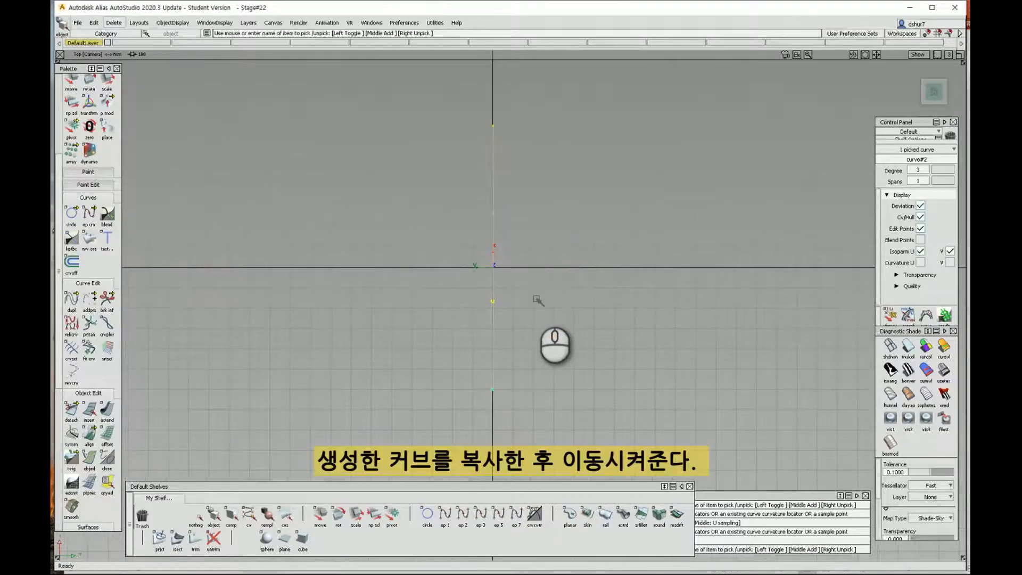
{"action": "key", "text": "ctrl+c"}
{"action": "key", "text": "ctrl+v"}
{"action": "left_click", "coordinate": [320, 513]}
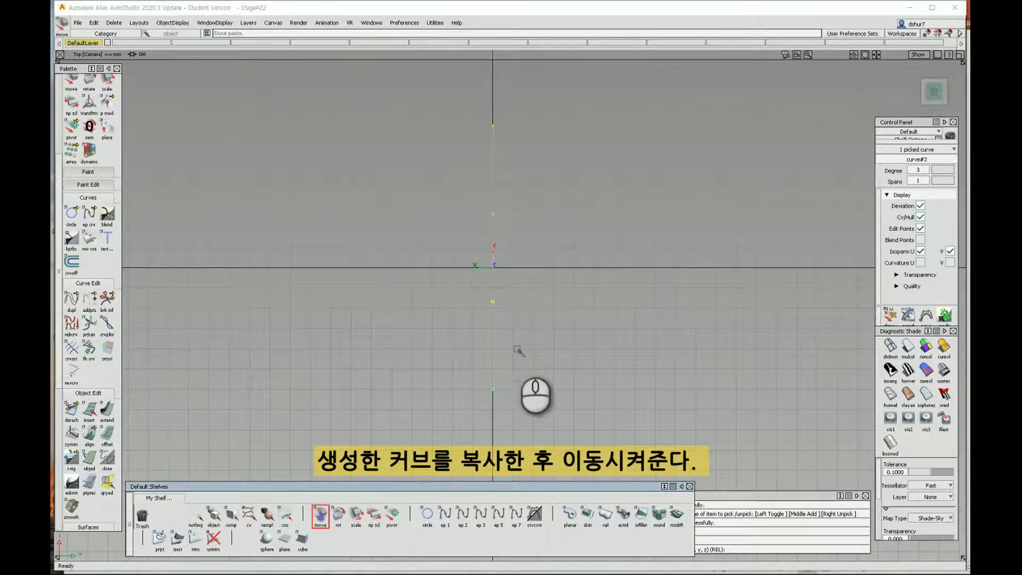
{"action": "middle_click_drag", "start_coordinate": [570, 292], "coordinate": [626, 314]}
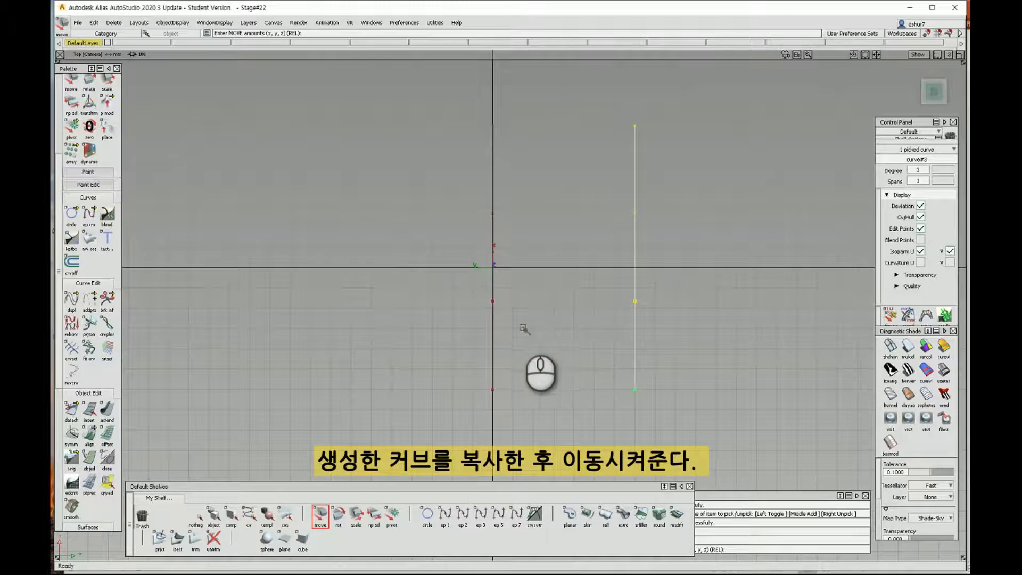
Step: Paste another copy of the arched curve, move it an equal distance to the positive Y side, and clear the selection
{"action": "key", "text": "ctrl+v"}
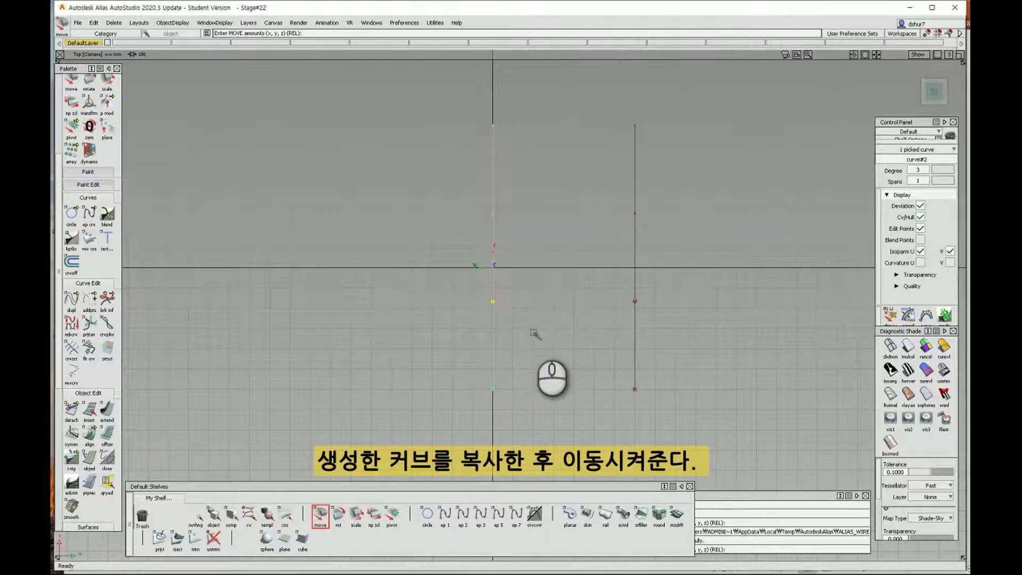
{"action": "mouse_move", "coordinate": [462, 336]}
{"action": "middle_mouse_down"}
{"action": "mouse_move", "coordinate": [327, 337]}
{"action": "mouse_move", "coordinate": [375, 342]}
{"action": "mouse_move", "coordinate": [363, 345]}
{"action": "middle_mouse_up"}
{"action": "mouse_move", "coordinate": [428, 349]}
{"action": "left_mouse_down", "text": "ctrl+shift"}
{"action": "mouse_move", "coordinate": [487, 352]}
{"action": "mouse_move", "coordinate": [468, 256]}
{"action": "mouse_move", "coordinate": [500, 314]}
{"action": "left_mouse_up", "text": "ctrl+shift"}
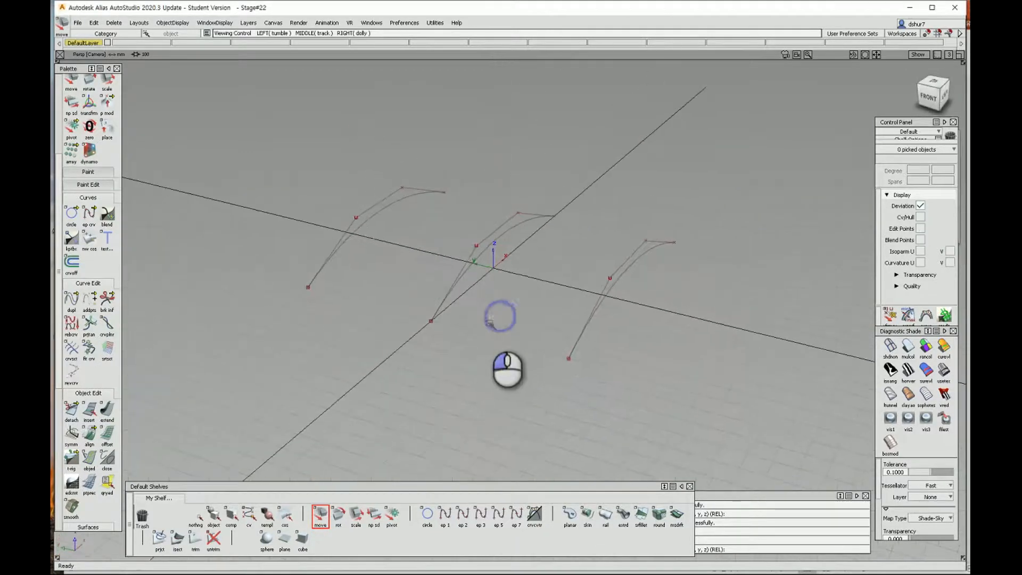
Step: Create a Skin surface between the two outer arched curves
{"action": "left_click", "coordinate": [594, 523]}
{"action": "left_click", "coordinate": [574, 348]}
{"action": "left_click", "coordinate": [314, 272]}
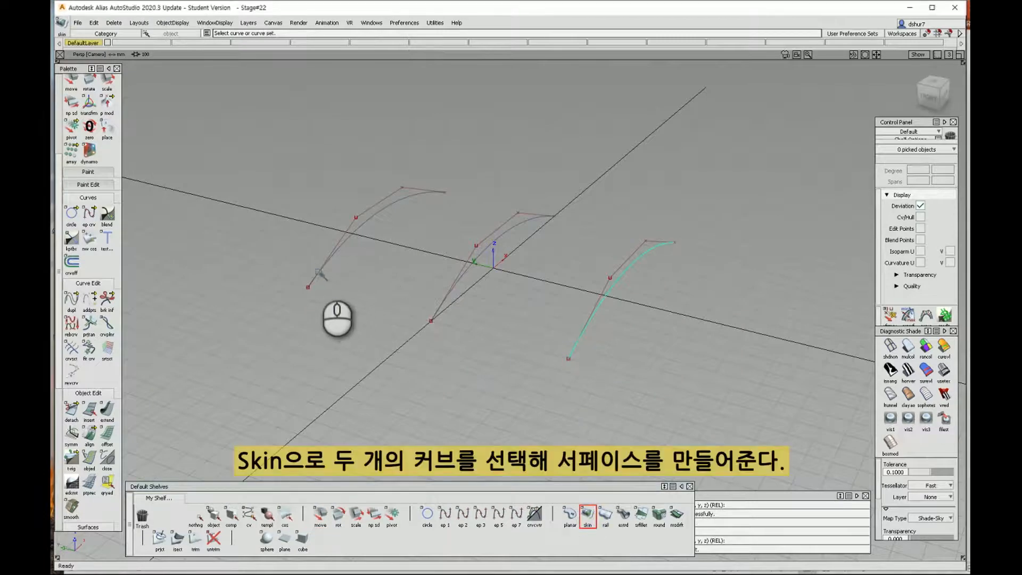
{"action": "left_click", "coordinate": [366, 342]}
{"action": "left_click_drag", "start_coordinate": [367, 325], "coordinate": [371, 351], "text": "ctrl+shift"}
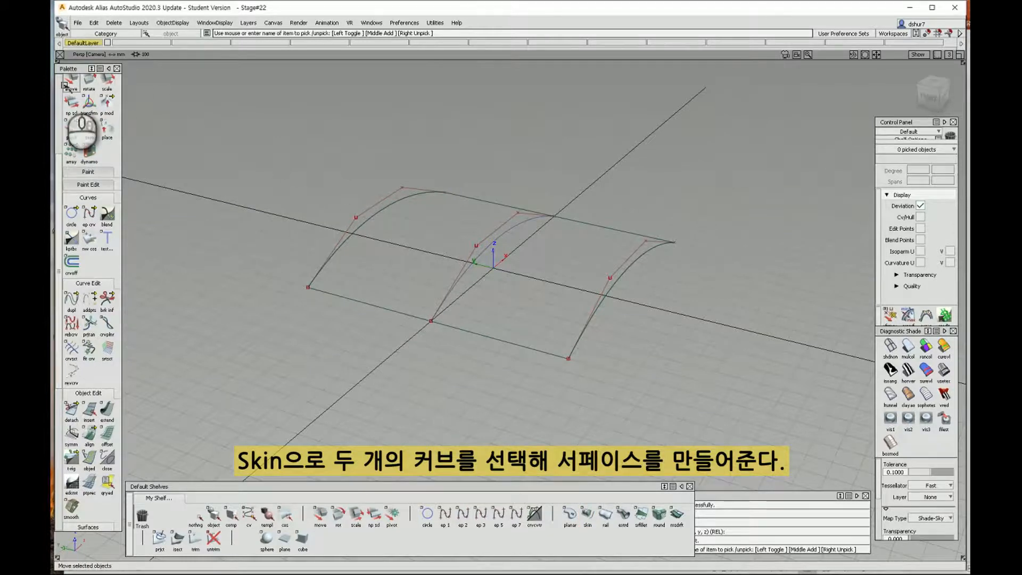
Step: Pick the three arched curves using Pick Component limited to curves, and make them invisible
{"action": "scroll", "coordinate": [88, 106], "scroll_direction": "up", "scroll_amount": 3}
{"action": "left_click", "coordinate": [106, 99]}
{"action": "left_click_drag", "start_coordinate": [229, 118], "coordinate": [660, 399]}
{"action": "double_click", "coordinate": [106, 98]}
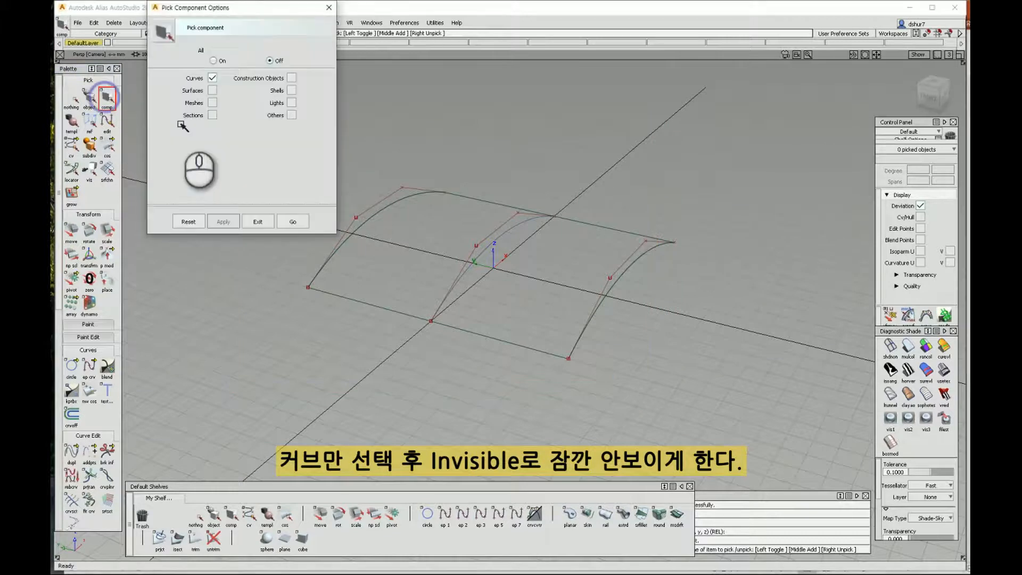
{"action": "left_click", "coordinate": [293, 221]}
{"action": "left_click_drag", "start_coordinate": [312, 156], "coordinate": [672, 429]}
{"action": "left_click", "coordinate": [171, 23]}
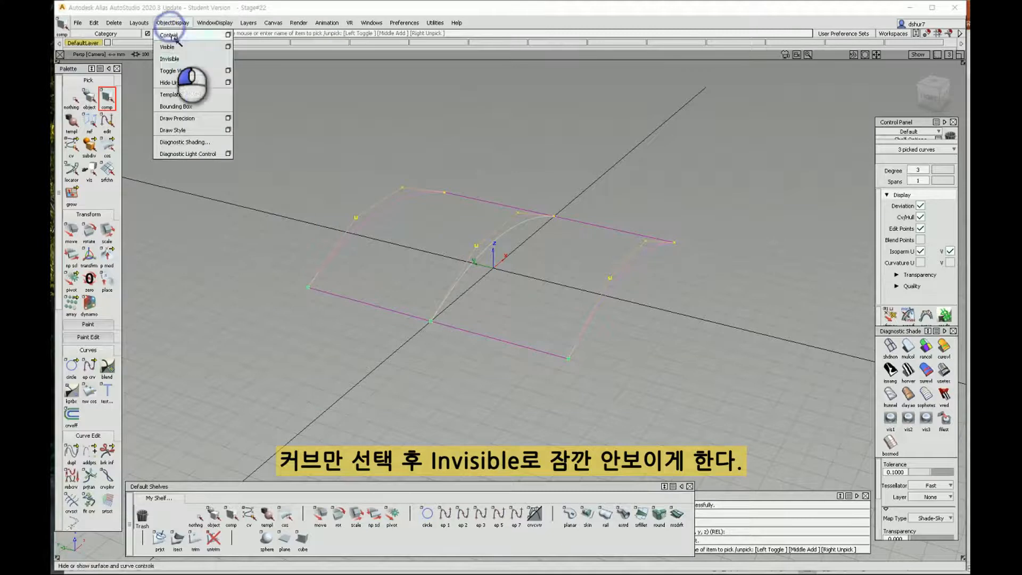
{"action": "left_click", "coordinate": [177, 50]}
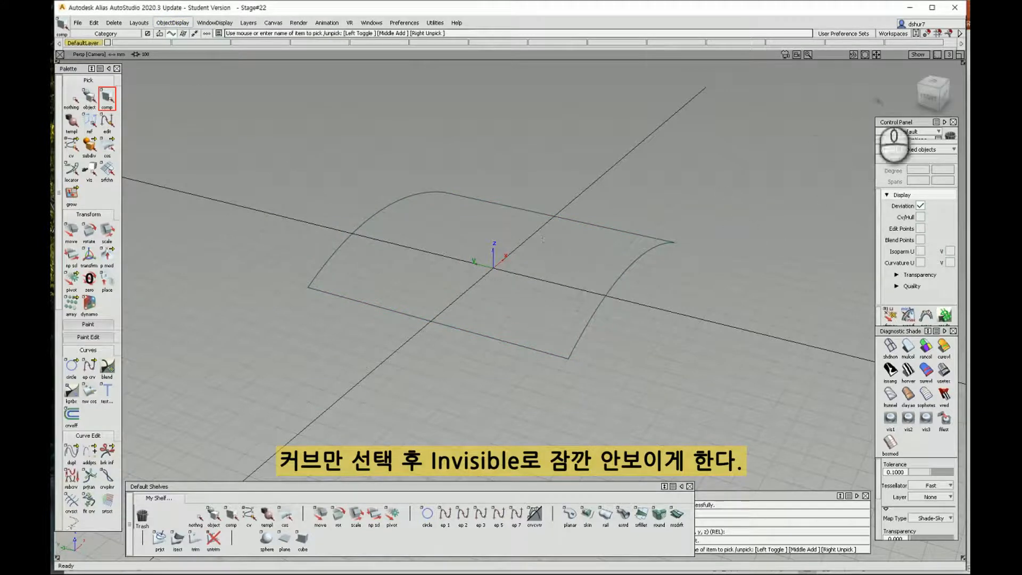
Step: Place a circle at the origin in the Top view and scale it to about half the surface's width
{"action": "left_click", "coordinate": [930, 81]}
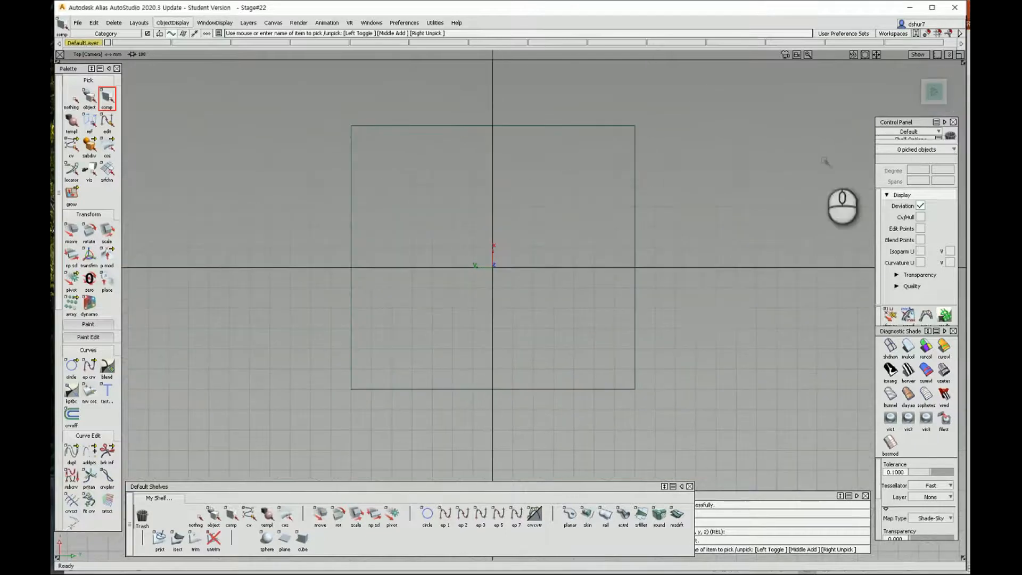
{"action": "left_click", "coordinate": [71, 366]}
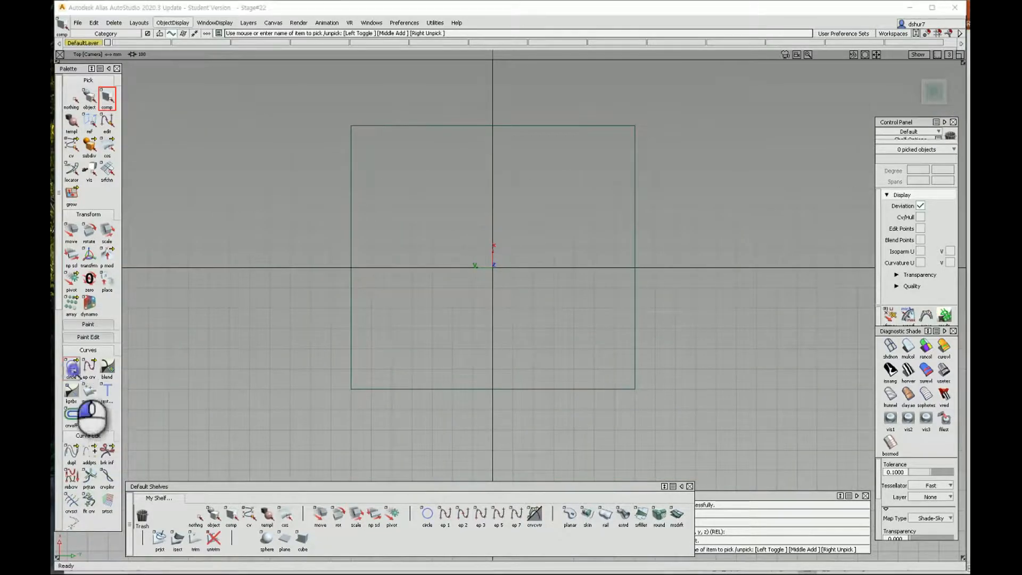
{"action": "left_click", "coordinate": [493, 267]}
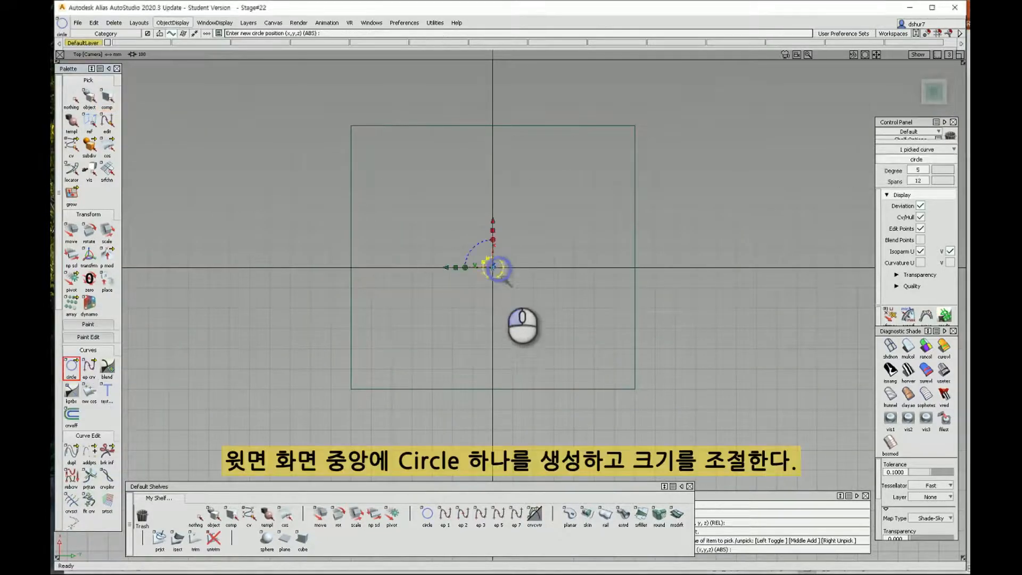
{"action": "left_click", "coordinate": [355, 519]}
{"action": "left_click_drag", "start_coordinate": [503, 330], "coordinate": [627, 272]}
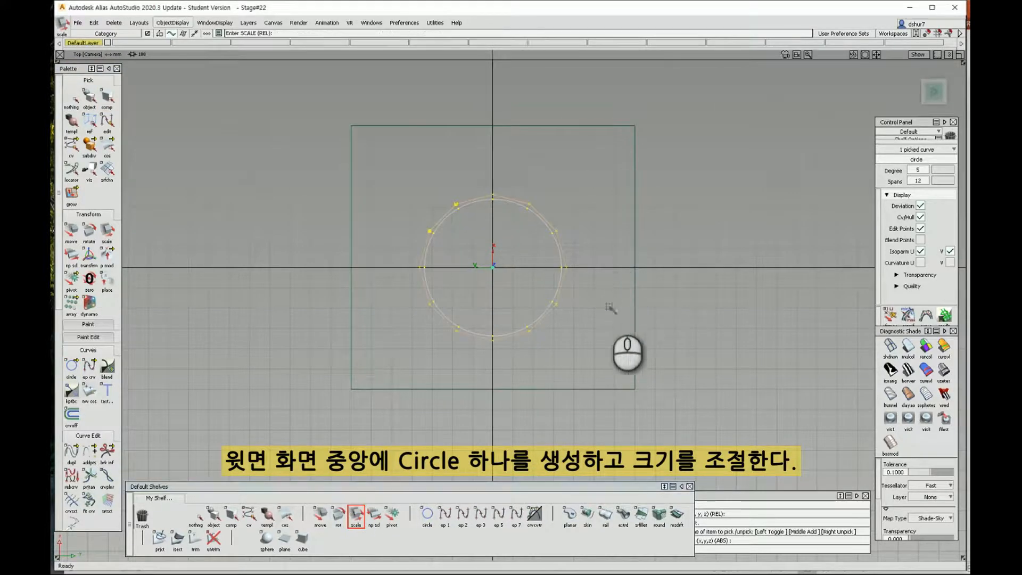
Step: Project the circle onto the skin surface along the Z vector as a curve on surface, and clear the selection
{"action": "left_click_drag", "start_coordinate": [579, 347], "coordinate": [195, 155], "text": "alt+shift"}
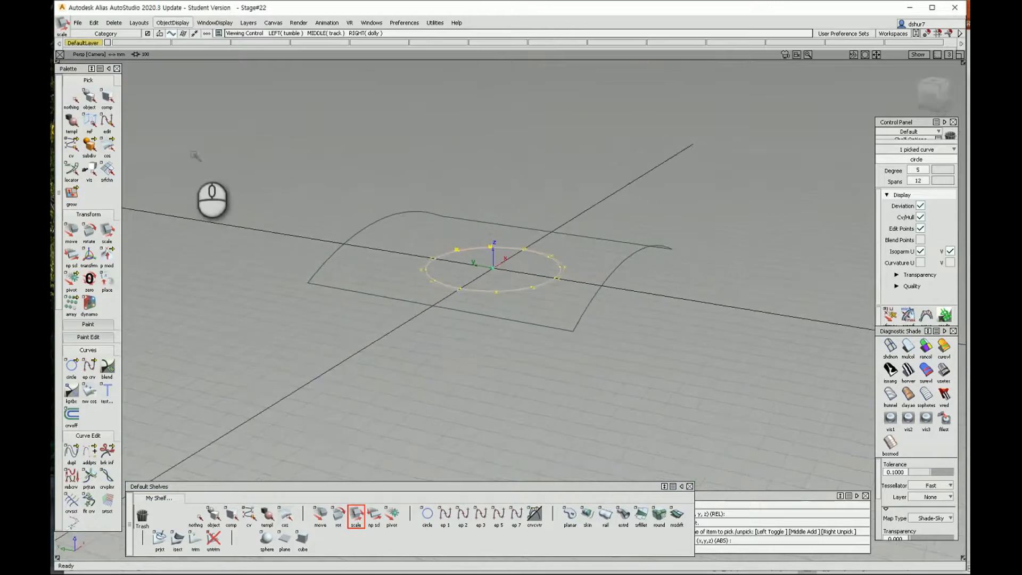
{"action": "left_click", "coordinate": [89, 97]}
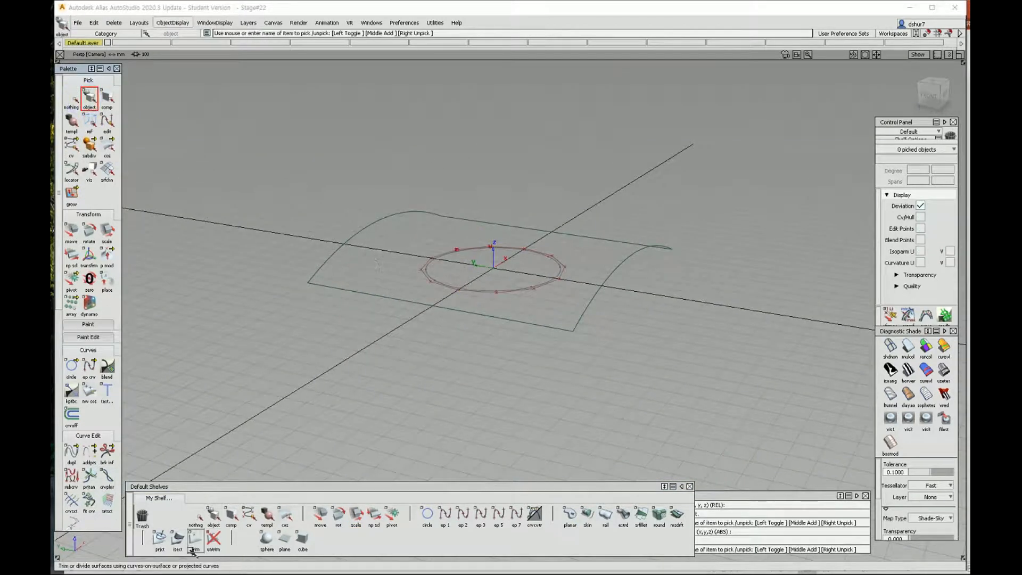
{"action": "double_click", "coordinate": [162, 546]}
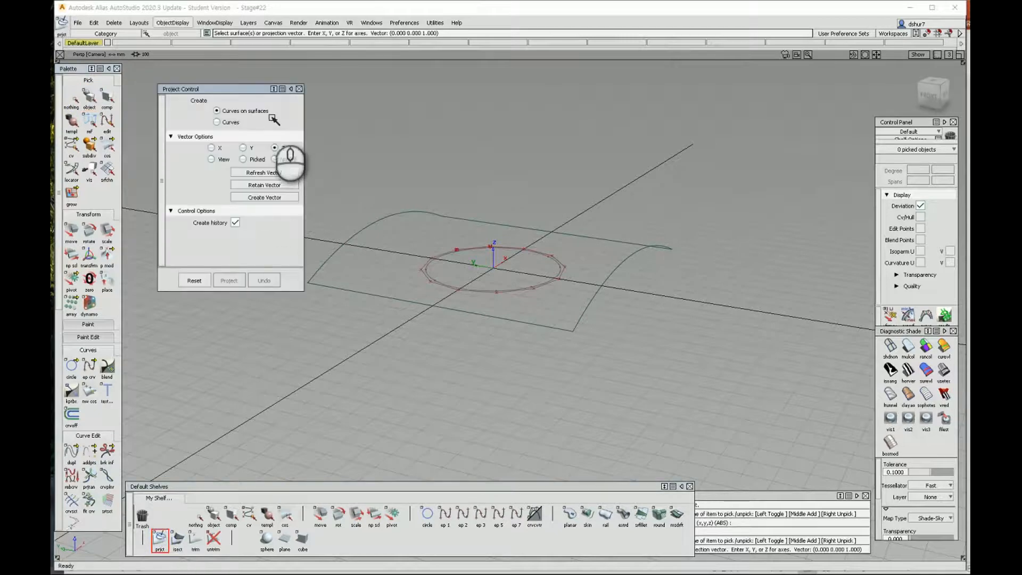
{"action": "left_click", "coordinate": [600, 301]}
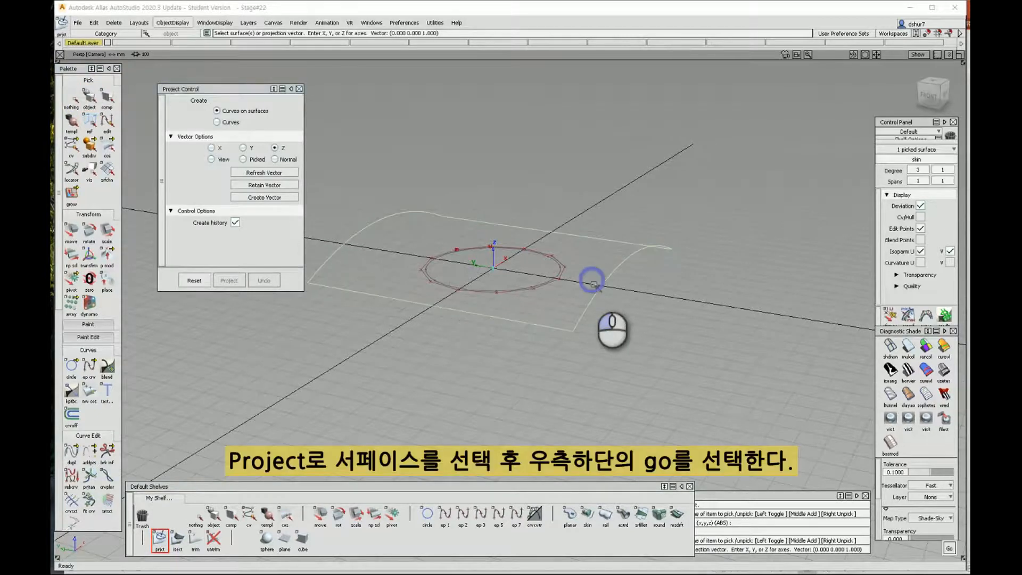
{"action": "left_click", "coordinate": [951, 547]}
{"action": "left_click", "coordinate": [549, 285]}
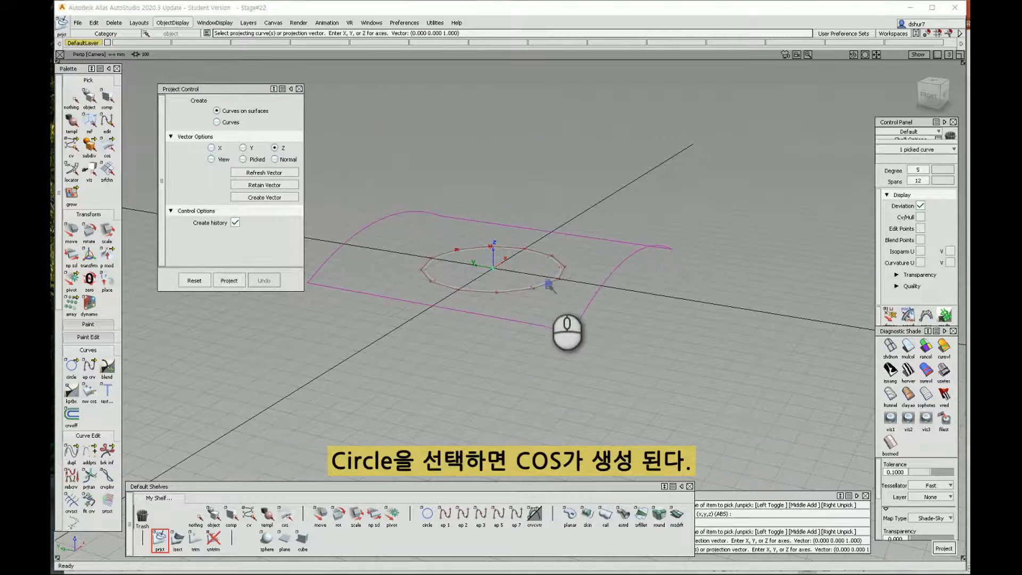
{"action": "left_click", "coordinate": [938, 549]}
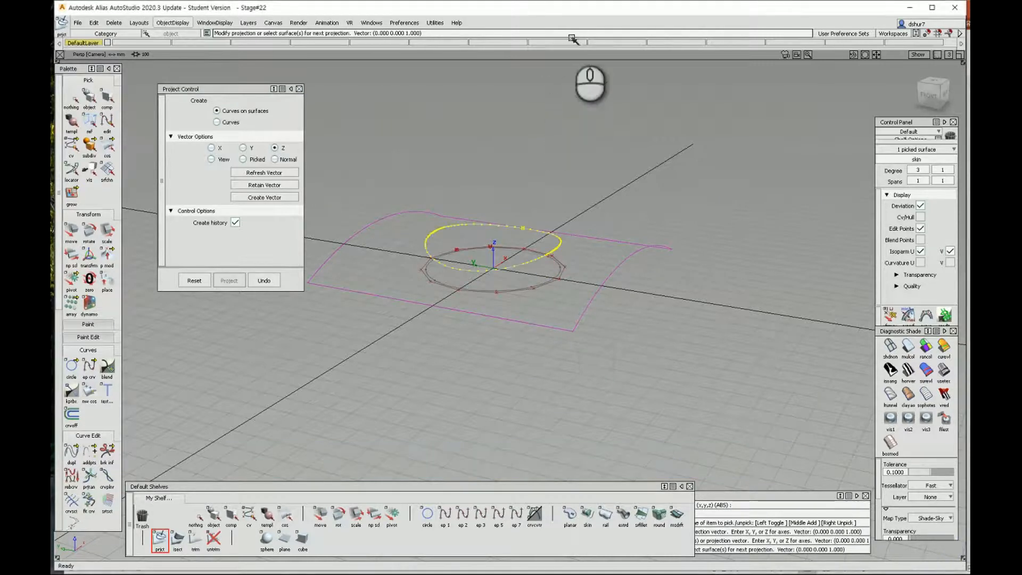
{"action": "left_click_drag", "start_coordinate": [646, 106], "coordinate": [582, 133], "text": "ctrl+shift"}
{"action": "left_click_drag", "start_coordinate": [641, 126], "coordinate": [644, 147], "text": "ctrl+shift"}
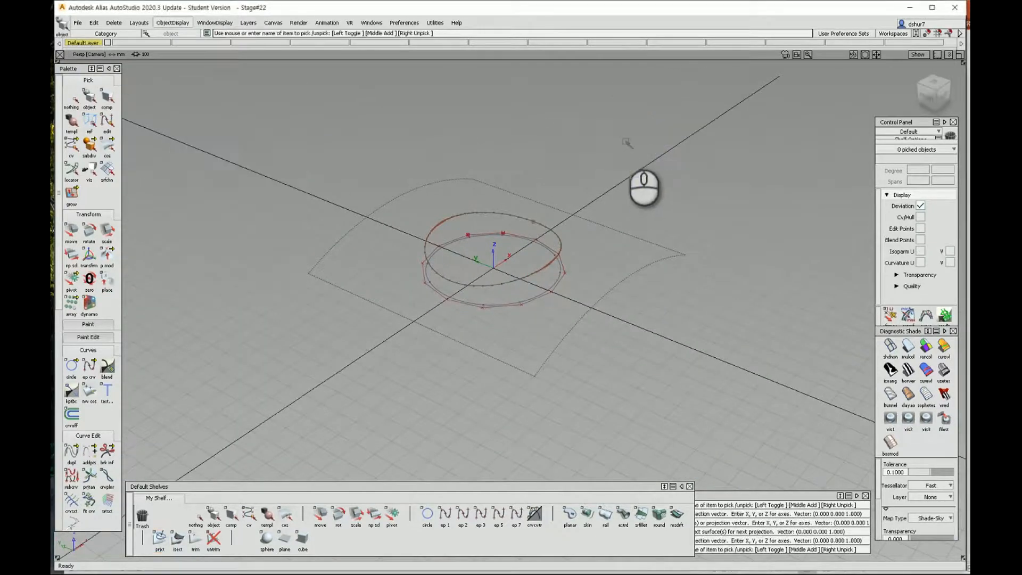
Step: Shade the surface and trim out the projected circle, keeping the region outside it
{"action": "left_click", "coordinate": [944, 372]}
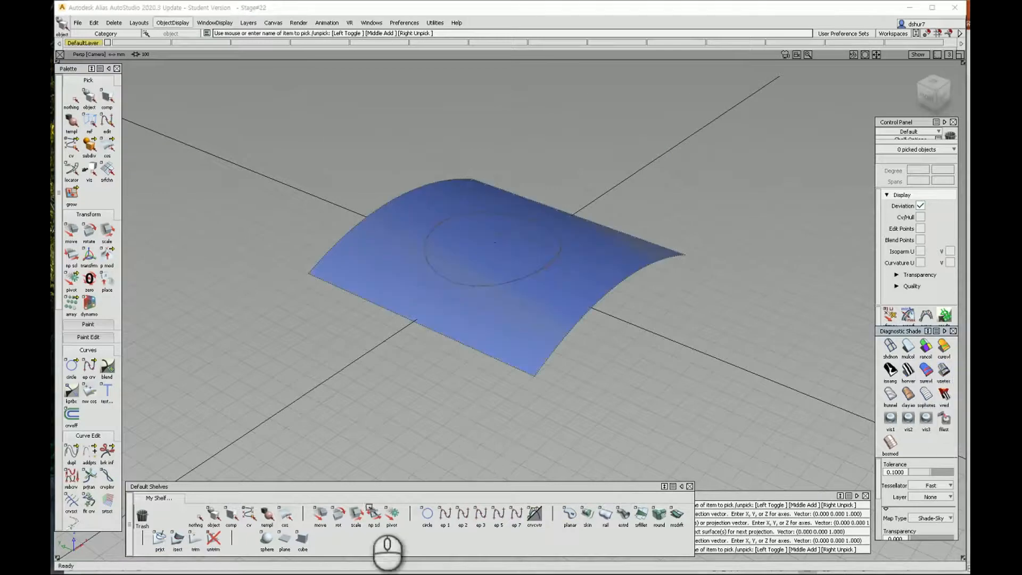
{"action": "left_click", "coordinate": [195, 539]}
{"action": "left_click", "coordinate": [536, 318]}
{"action": "left_click", "coordinate": [897, 548]}
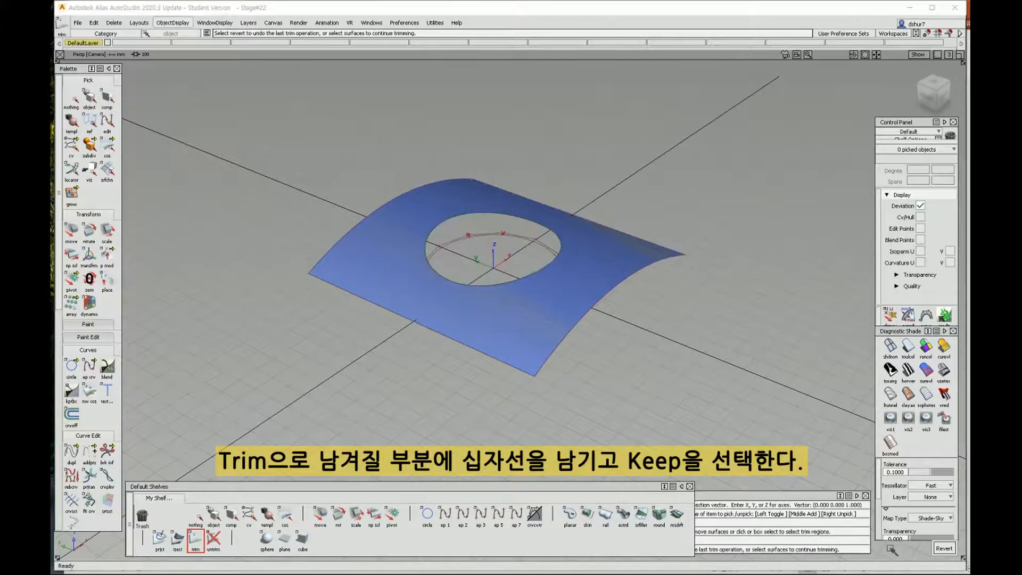
Step: Pick the trimmed skin surface and offset it upward by a distance of 150
{"action": "left_click_drag", "start_coordinate": [678, 345], "coordinate": [676, 363], "text": "ctrl+shift"}
{"action": "left_click", "coordinate": [566, 312]}
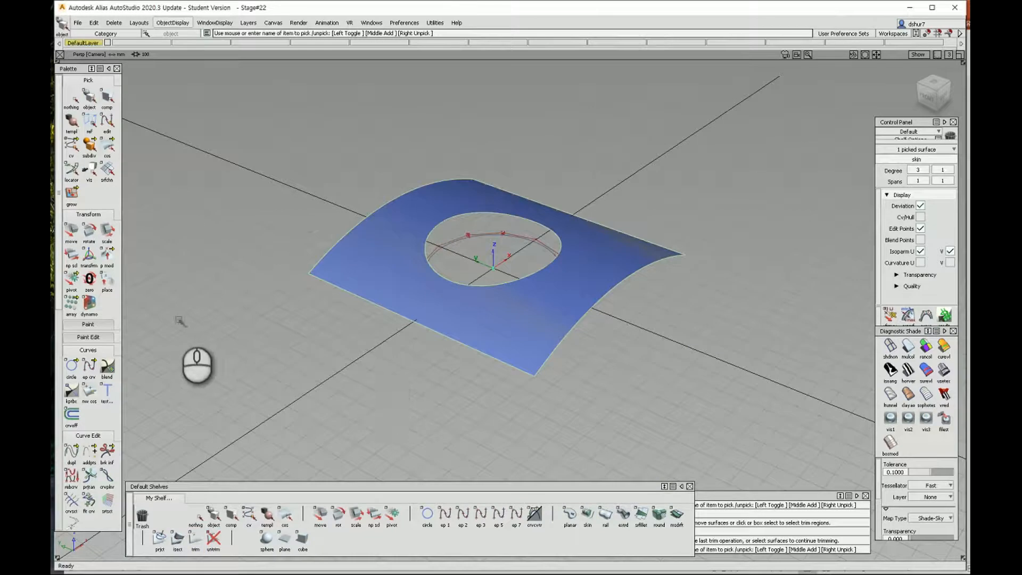
{"action": "scroll", "coordinate": [103, 313], "scroll_direction": "down", "scroll_amount": 5}
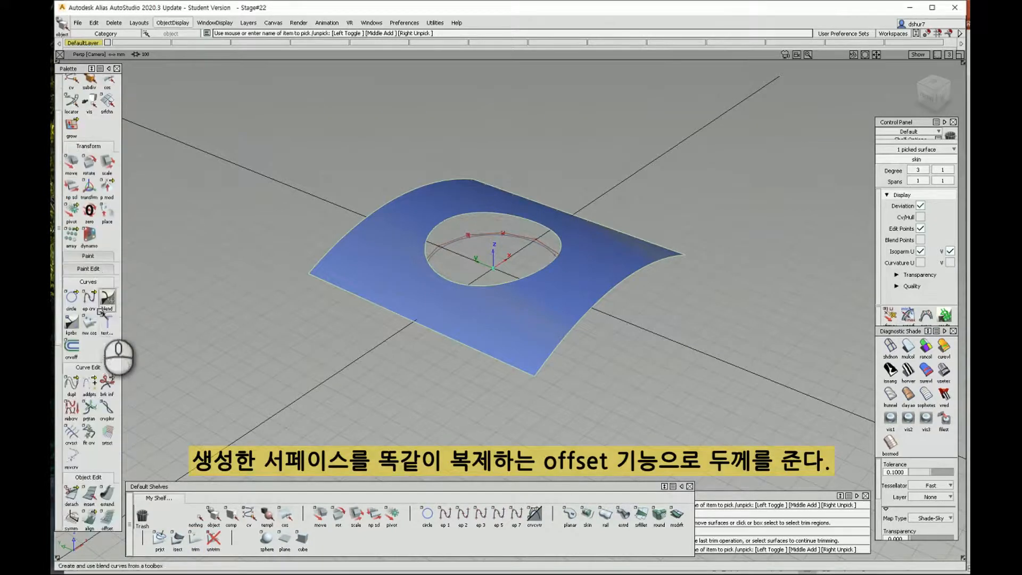
{"action": "scroll", "coordinate": [103, 313], "scroll_direction": "down", "scroll_amount": 6}
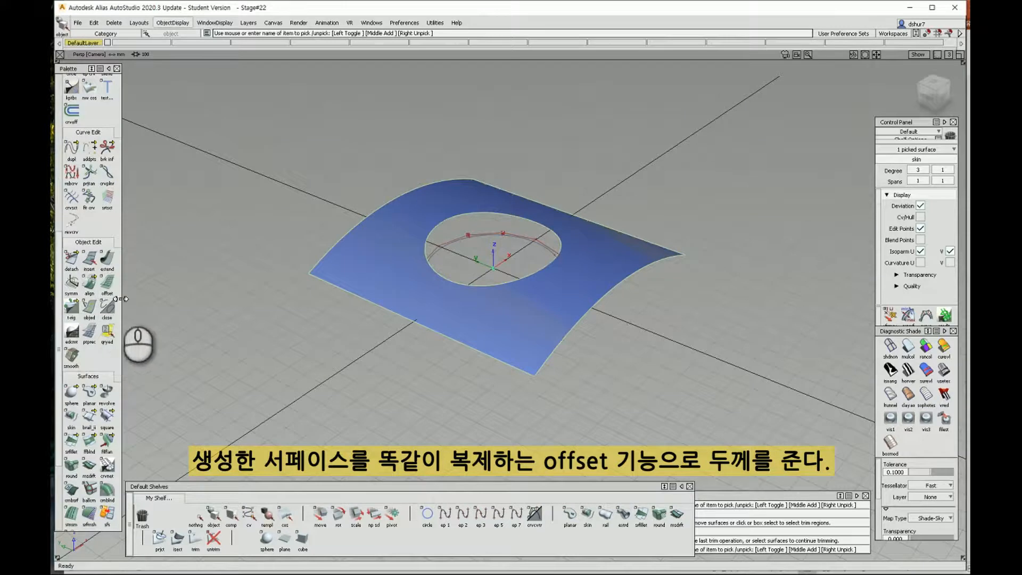
{"action": "left_click", "coordinate": [108, 284]}
{"action": "left_click", "coordinate": [611, 287]}
{"action": "left_click_drag", "start_coordinate": [641, 318], "coordinate": [644, 309]}
{"action": "left_click_drag", "start_coordinate": [644, 309], "coordinate": [412, 233], "text": "alt+shift"}
{"action": "left_click_drag", "start_coordinate": [465, 299], "coordinate": [621, 368]}
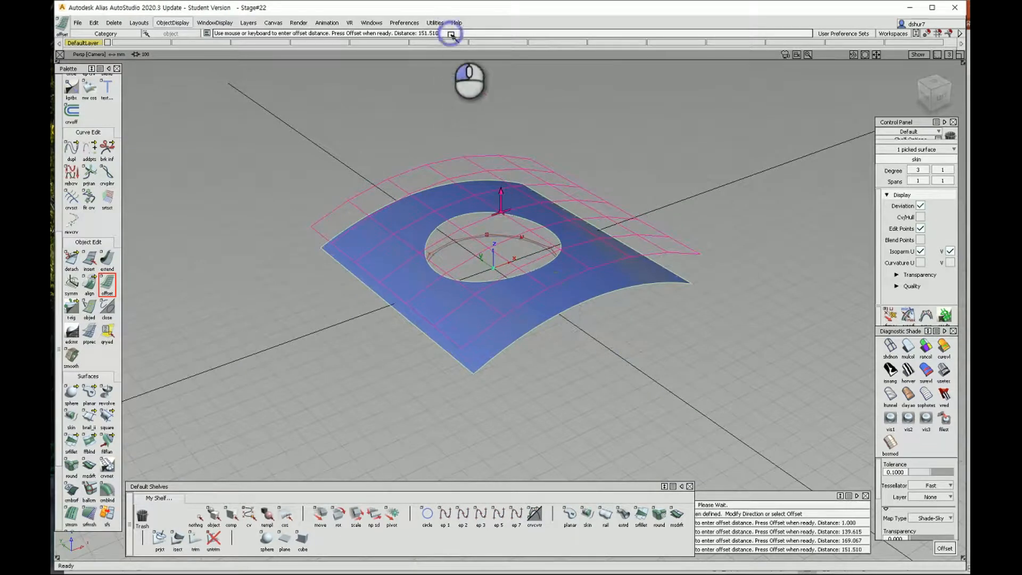
{"action": "type", "text": "150"}
{"action": "key", "text": "Return"}
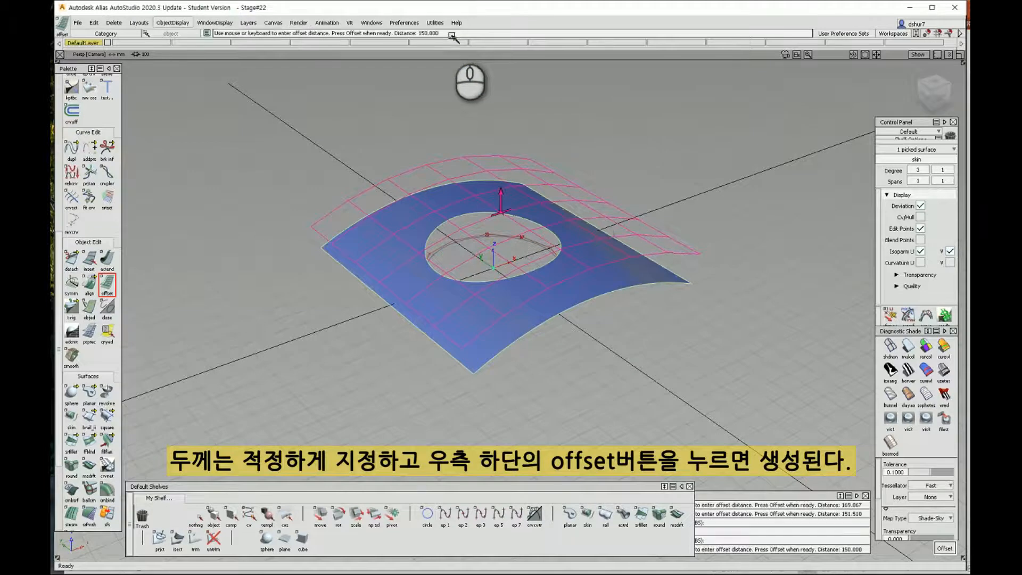
{"action": "left_click", "coordinate": [945, 548]}
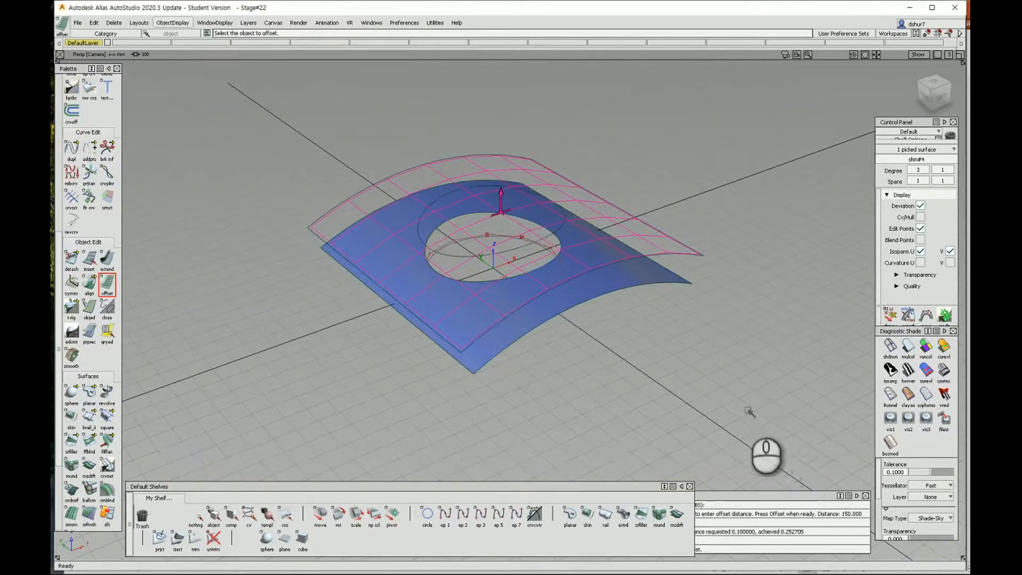
Step: Shade the new offset surface and clear the selection
{"action": "left_click_drag", "start_coordinate": [724, 403], "coordinate": [686, 356], "text": "ctrl+shift"}
{"action": "left_click", "coordinate": [937, 369]}
{"action": "left_click_drag", "start_coordinate": [622, 274], "coordinate": [676, 269], "text": "alt+shift"}
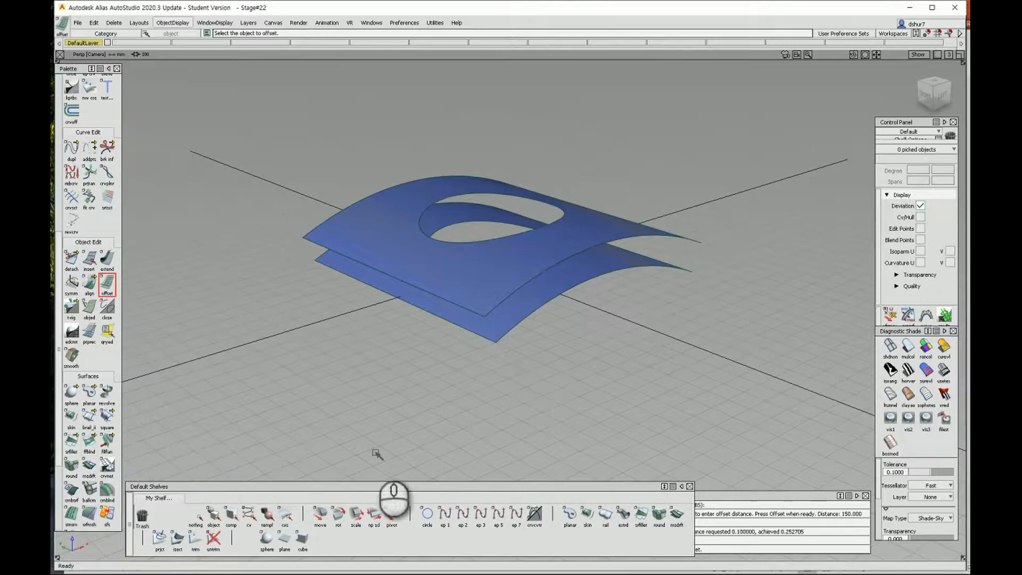
Step: Skin between the upper and lower surfaces' matching edges along one arched side and the adjacent straight side
{"action": "left_click", "coordinate": [587, 514]}
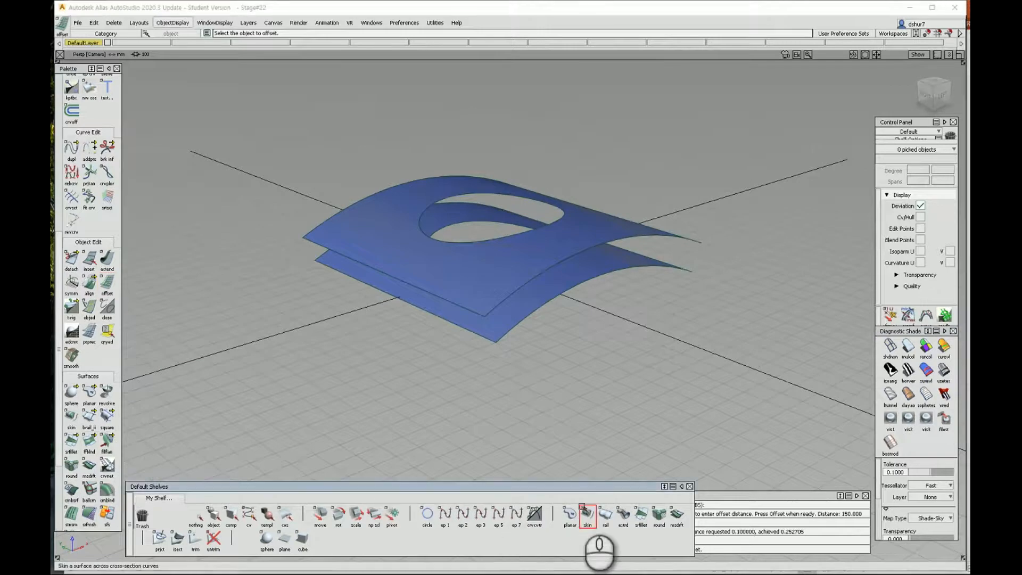
{"action": "left_click", "coordinate": [505, 334]}
{"action": "left_click", "coordinate": [475, 313]}
{"action": "left_click", "coordinate": [462, 328]}
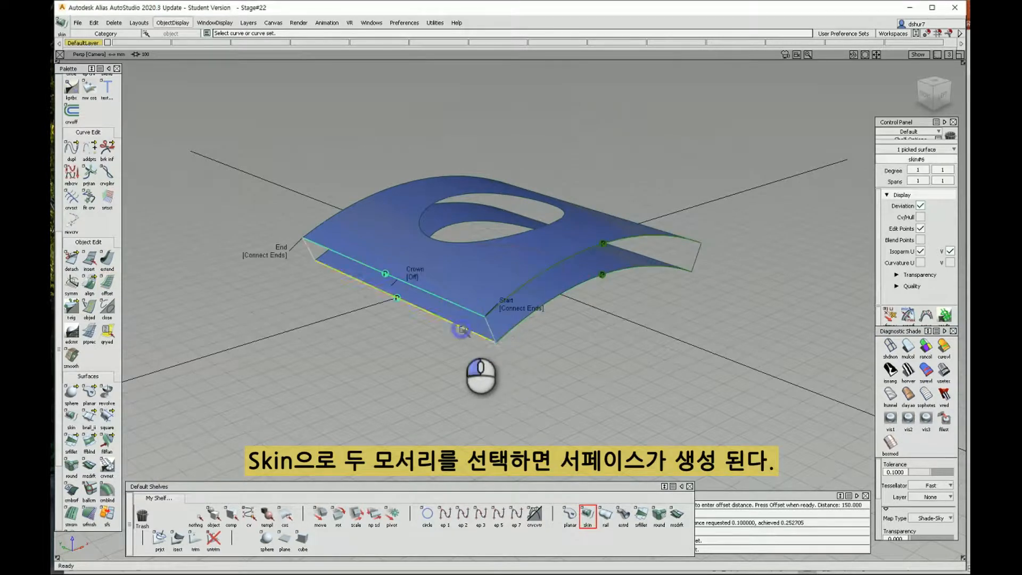
Step: Close the remaining arched and straight sides with Skin surfaces between the upper and lower edges
{"action": "left_click_drag", "start_coordinate": [339, 348], "coordinate": [514, 326], "text": "alt+shift"}
{"action": "left_click", "coordinate": [506, 330]}
{"action": "left_click_drag", "start_coordinate": [364, 341], "coordinate": [665, 336], "text": "alt+shift"}
{"action": "left_click_drag", "start_coordinate": [420, 367], "coordinate": [589, 352], "text": "alt+shift"}
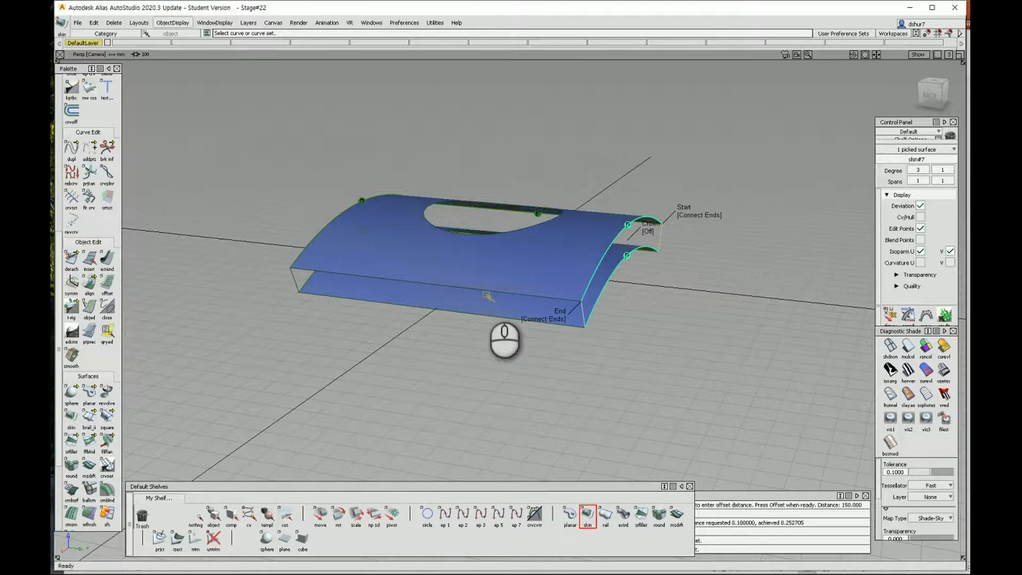
{"action": "left_click", "coordinate": [400, 281]}
{"action": "left_click", "coordinate": [379, 302]}
{"action": "left_click_drag", "start_coordinate": [622, 410], "coordinate": [629, 387], "text": "ctrl+shift"}
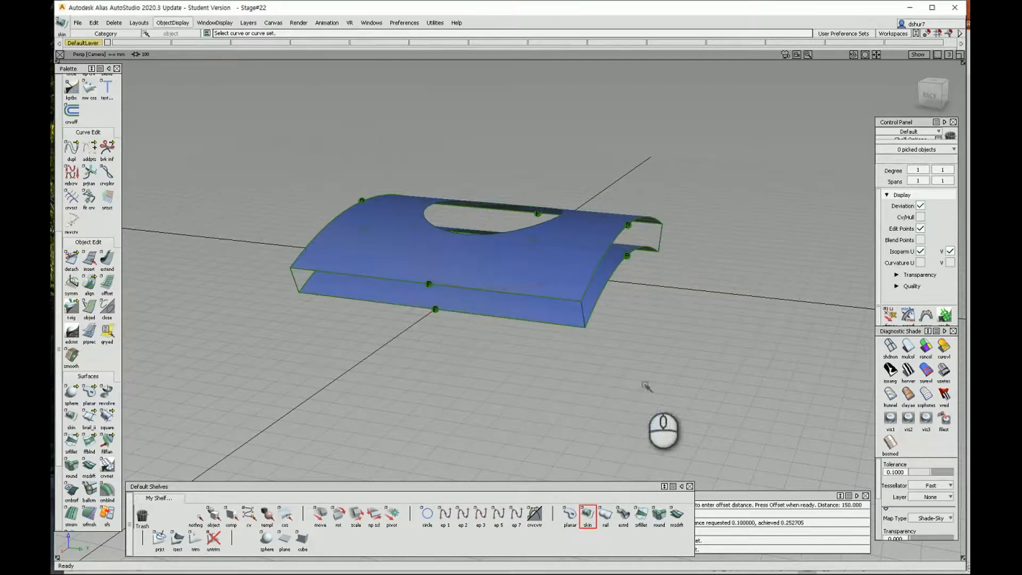
{"action": "mouse_move", "coordinate": [795, 345]}
{"action": "left_mouse_down", "text": "alt+shift"}
{"action": "mouse_move", "coordinate": [645, 396]}
{"action": "mouse_move", "coordinate": [532, 388]}
{"action": "mouse_move", "coordinate": [584, 361]}
{"action": "mouse_move", "coordinate": [376, 332]}
{"action": "mouse_move", "coordinate": [310, 413]}
{"action": "mouse_move", "coordinate": [417, 406]}
{"action": "mouse_move", "coordinate": [441, 372]}
{"action": "mouse_move", "coordinate": [394, 383]}
{"action": "mouse_move", "coordinate": [438, 378]}
{"action": "mouse_move", "coordinate": [449, 422]}
{"action": "left_mouse_up", "text": "alt+shift"}
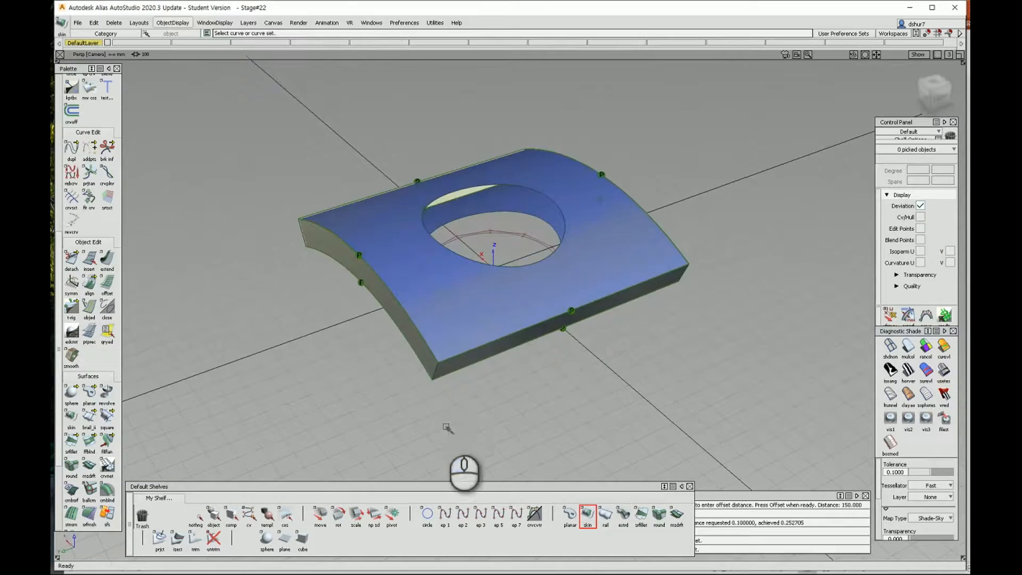
Step: Open the Skin options and skin between the upper and lower circular hole edges to form the inner wall
{"action": "double_click", "coordinate": [589, 515]}
{"action": "left_click", "coordinate": [535, 192]}
{"action": "left_click", "coordinate": [543, 258]}
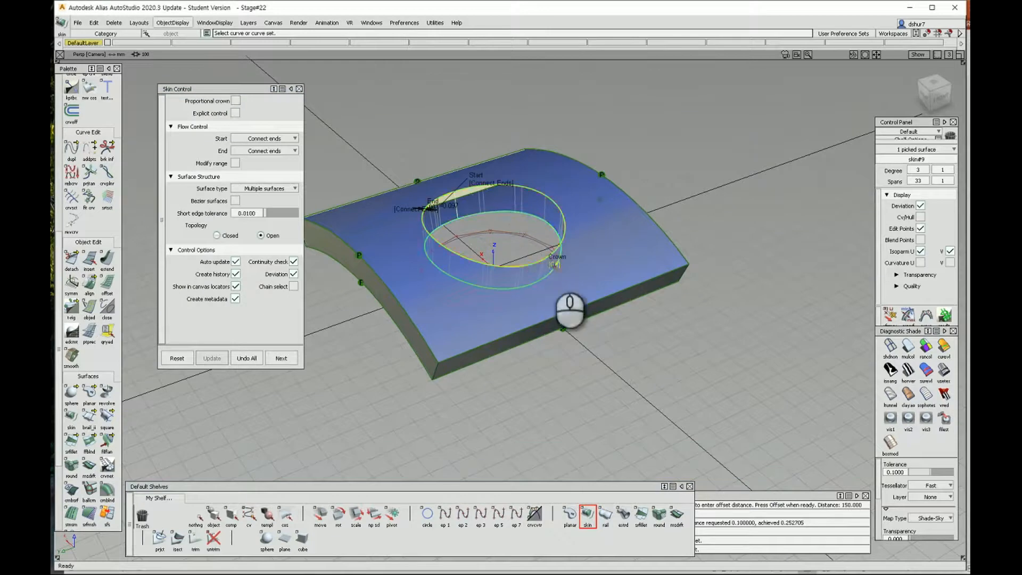
{"action": "left_click_drag", "start_coordinate": [553, 273], "coordinate": [556, 269], "text": "alt+shift"}
{"action": "left_click_drag", "start_coordinate": [588, 303], "coordinate": [586, 306], "text": "alt+shift"}
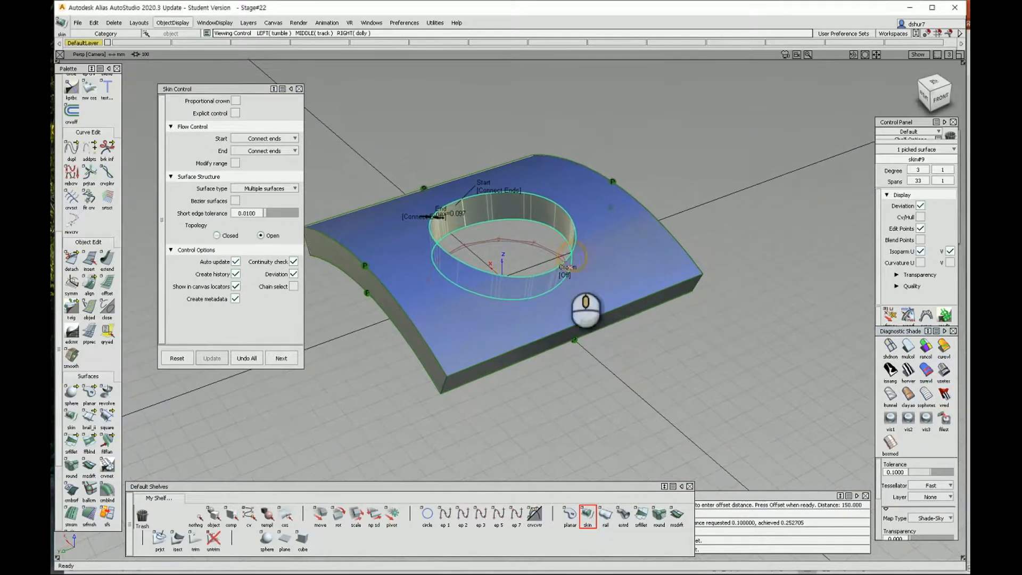
Step: Enable explicit control and a flipped proportional crown on the hole wall, with value 0.1000 and shape 1.2000, and accept the surface
{"action": "left_click", "coordinate": [235, 112]}
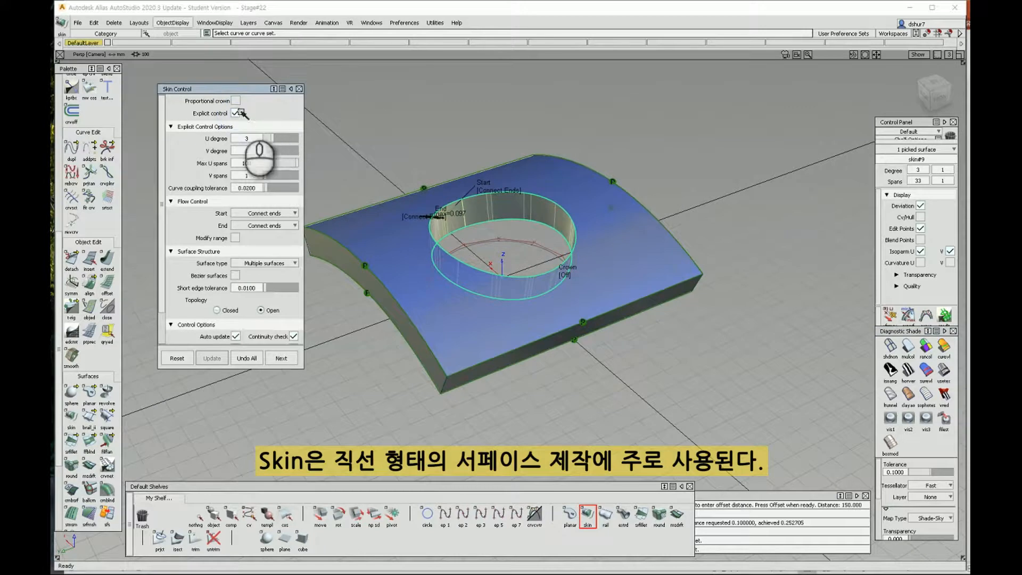
{"action": "left_click", "coordinate": [235, 101]}
{"action": "left_click_drag", "start_coordinate": [264, 115], "coordinate": [300, 120]}
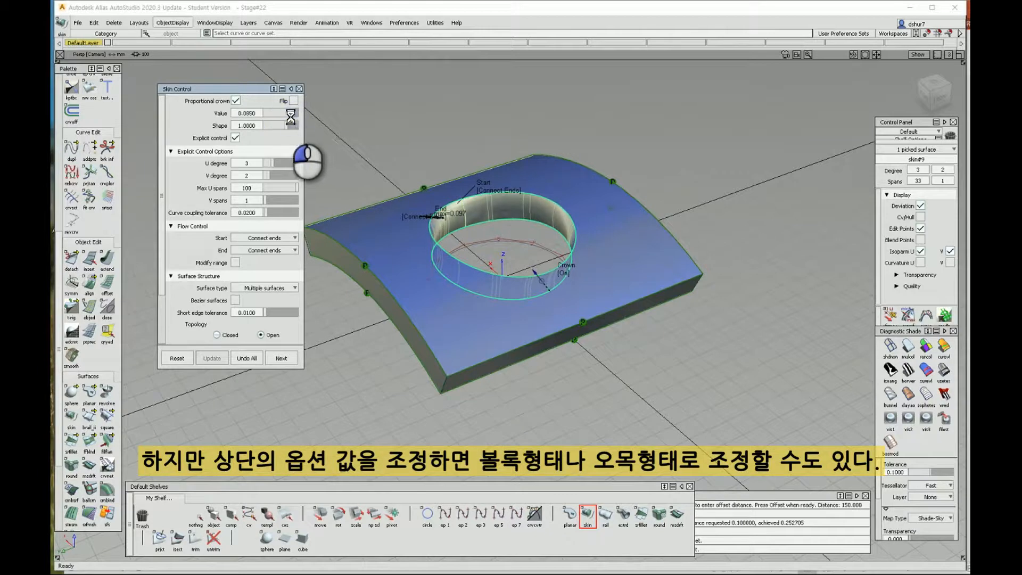
{"action": "left_click", "coordinate": [294, 101]}
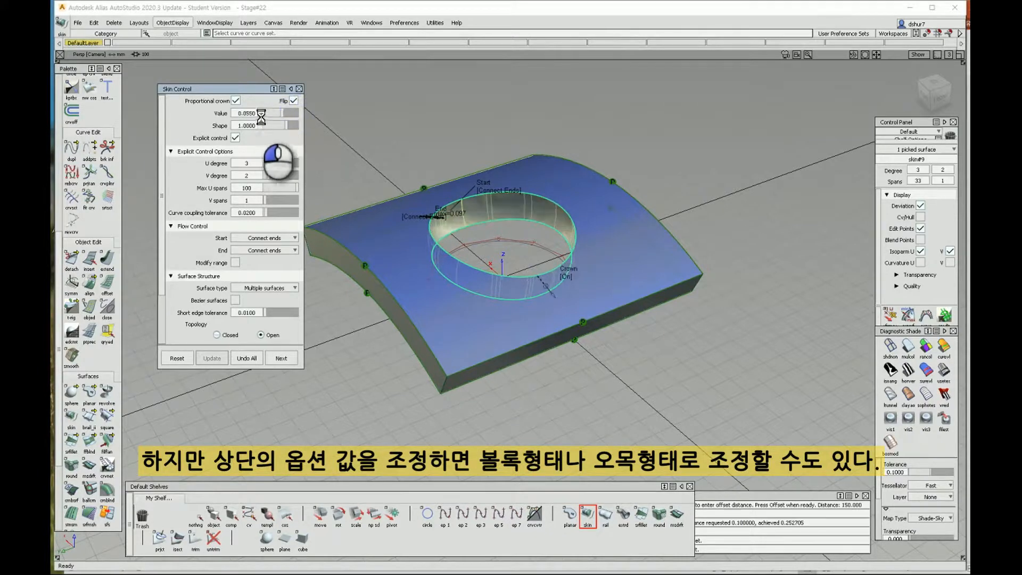
{"action": "left_click_drag", "start_coordinate": [261, 117], "coordinate": [253, 118]}
{"action": "left_click_drag", "start_coordinate": [330, 126], "coordinate": [350, 126]}
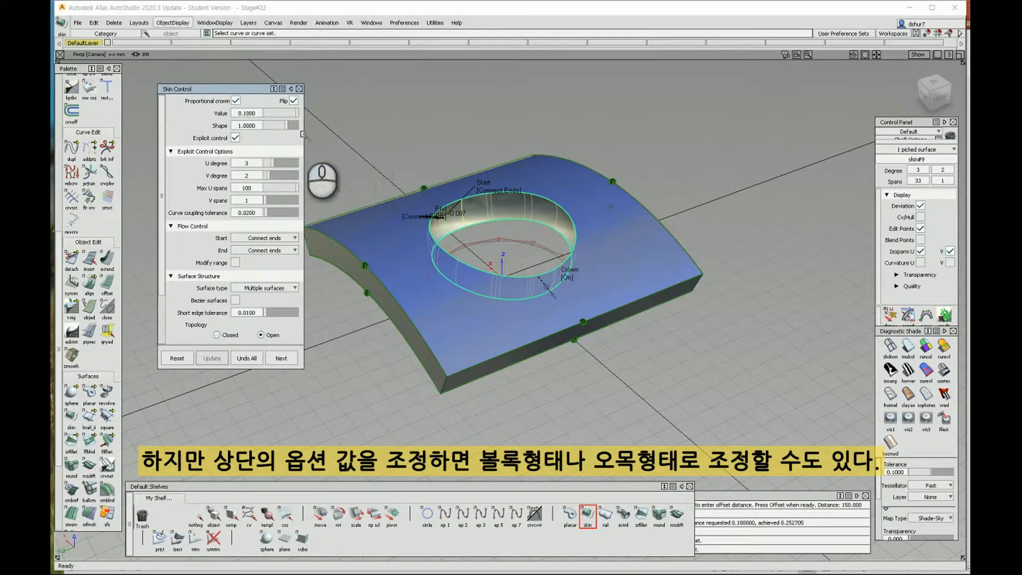
{"action": "left_click_drag", "start_coordinate": [289, 127], "coordinate": [288, 126]}
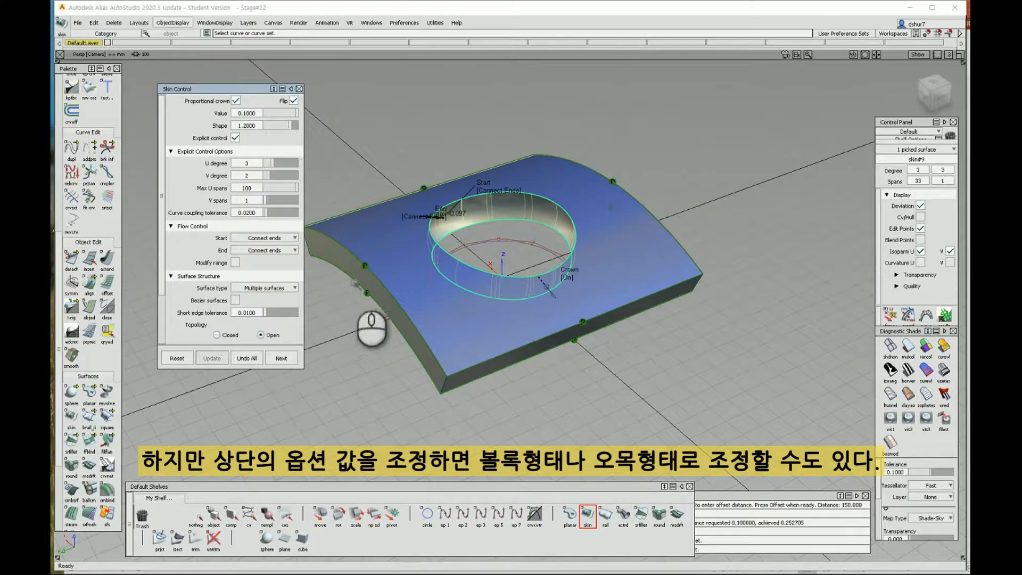
{"action": "left_click", "coordinate": [282, 359]}
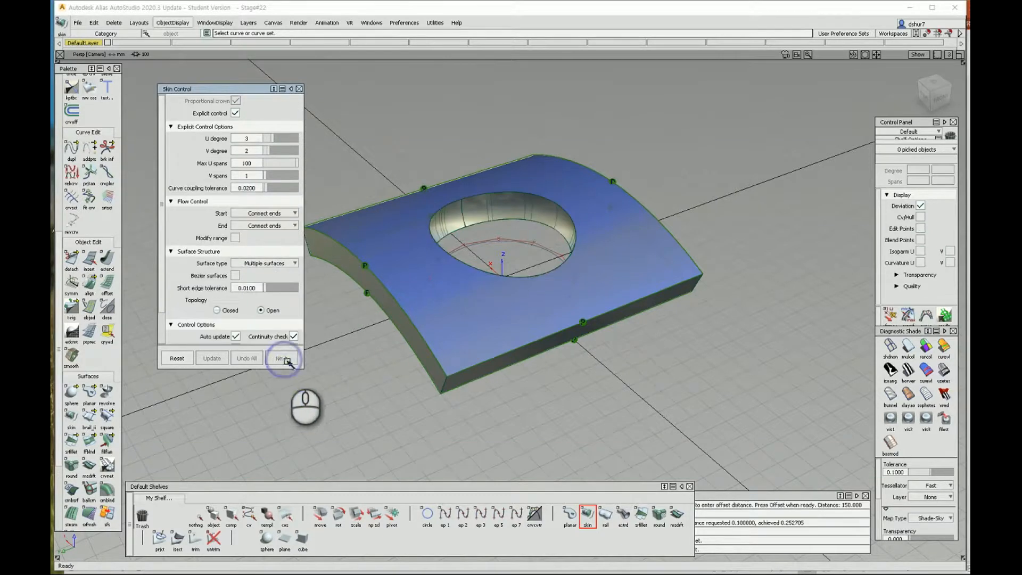
{"action": "left_click", "coordinate": [299, 89]}
Step: Delete all locators from the finished surfaces and clear the selection
{"action": "left_click_drag", "start_coordinate": [271, 198], "coordinate": [256, 180], "text": "ctrl+shift"}
{"action": "left_click_drag", "start_coordinate": [264, 118], "coordinate": [724, 399]}
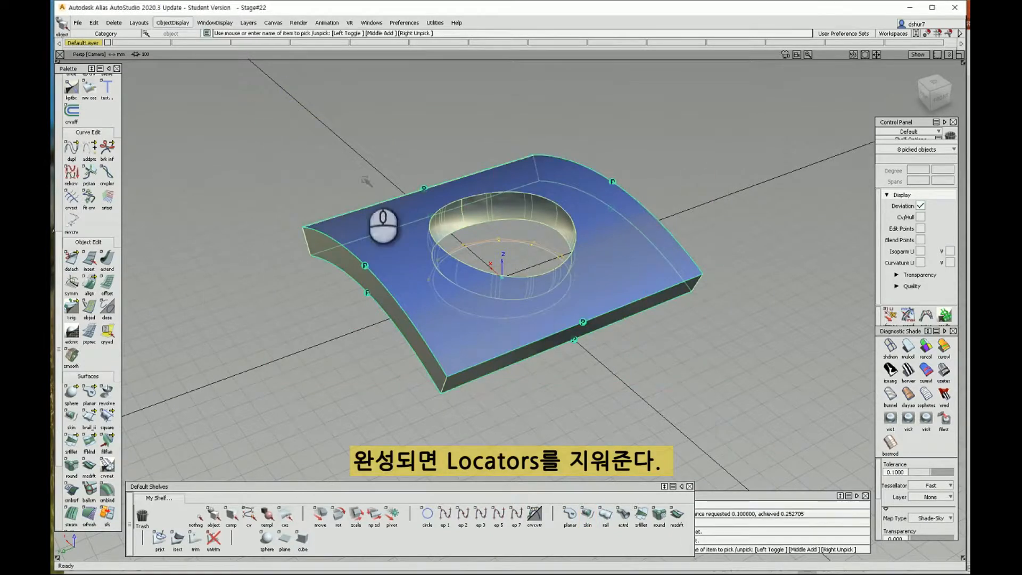
{"action": "left_click", "coordinate": [122, 23]}
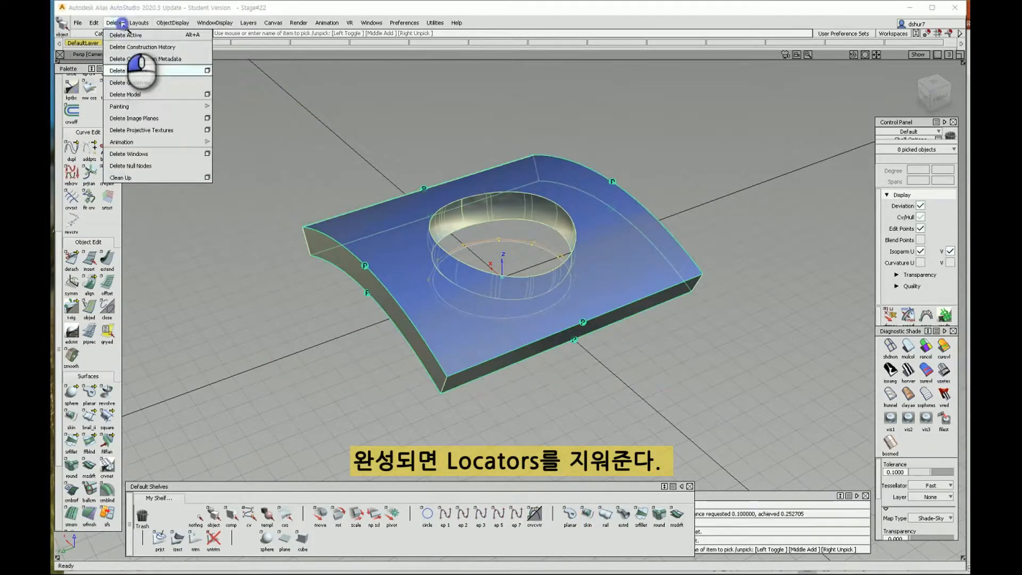
{"action": "left_click", "coordinate": [123, 70]}
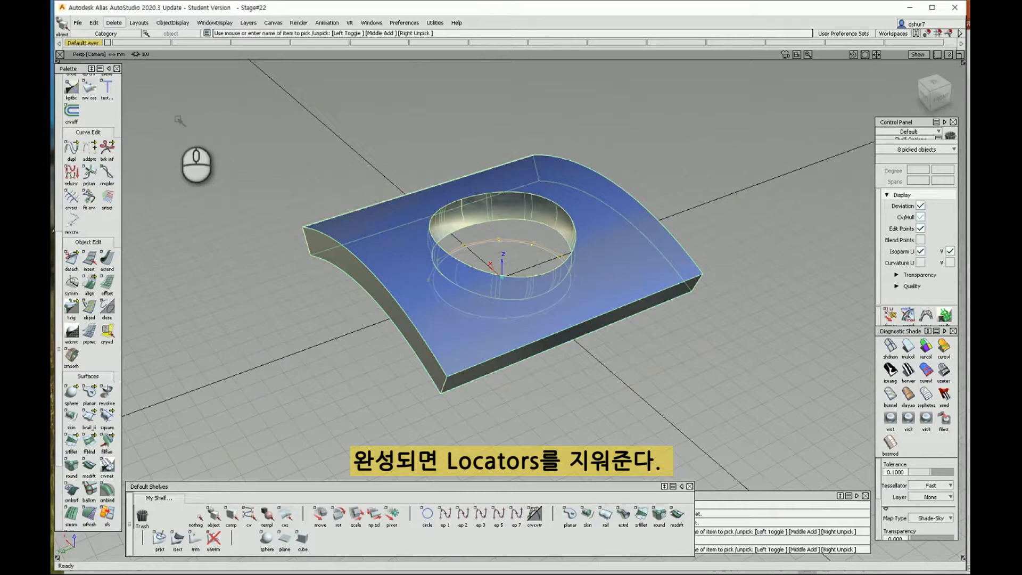
{"action": "left_click", "coordinate": [331, 290]}
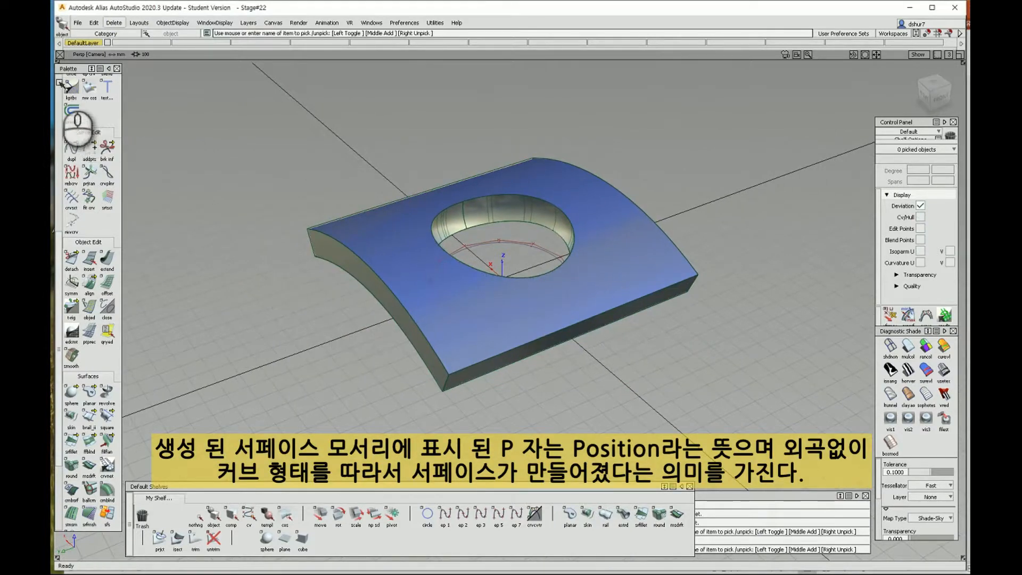
Step: Pick the leftover circle curve inside the model using Pick Component and make it invisible
{"action": "left_click", "coordinate": [59, 82]}
{"action": "left_click", "coordinate": [107, 99]}
{"action": "left_click_drag", "start_coordinate": [243, 112], "coordinate": [660, 381]}
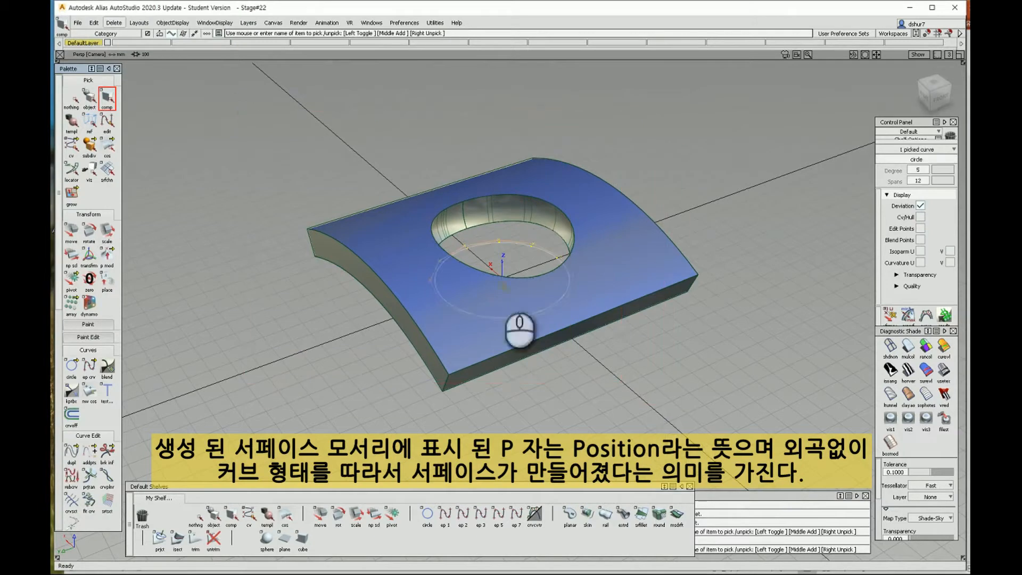
{"action": "left_click", "coordinate": [172, 23]}
{"action": "left_click", "coordinate": [179, 58]}
{"action": "left_click_drag", "start_coordinate": [202, 117], "coordinate": [655, 180], "text": "alt+shift"}
{"action": "right_click_drag", "start_coordinate": [655, 180], "coordinate": [315, 445], "text": "alt+shift"}
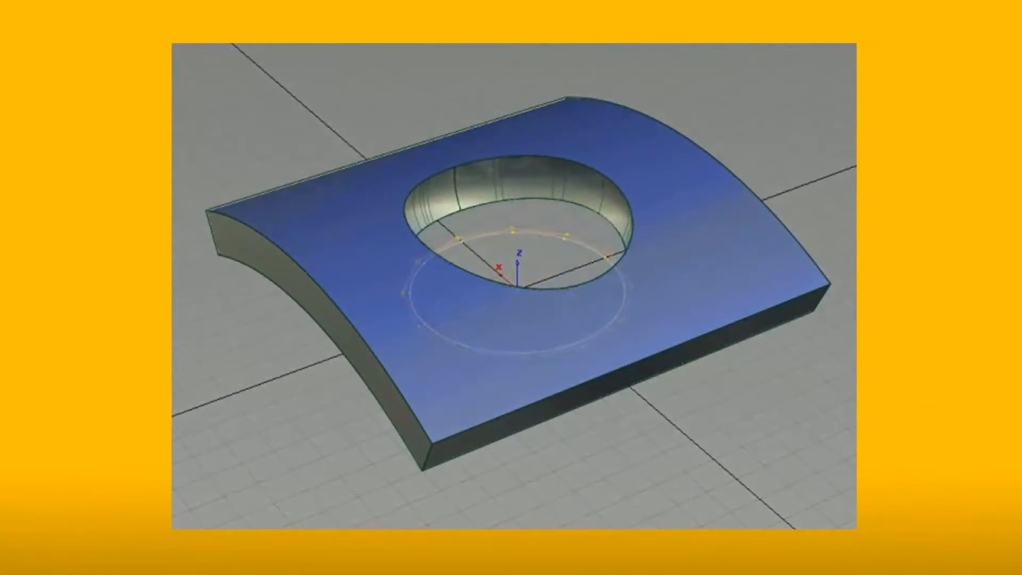